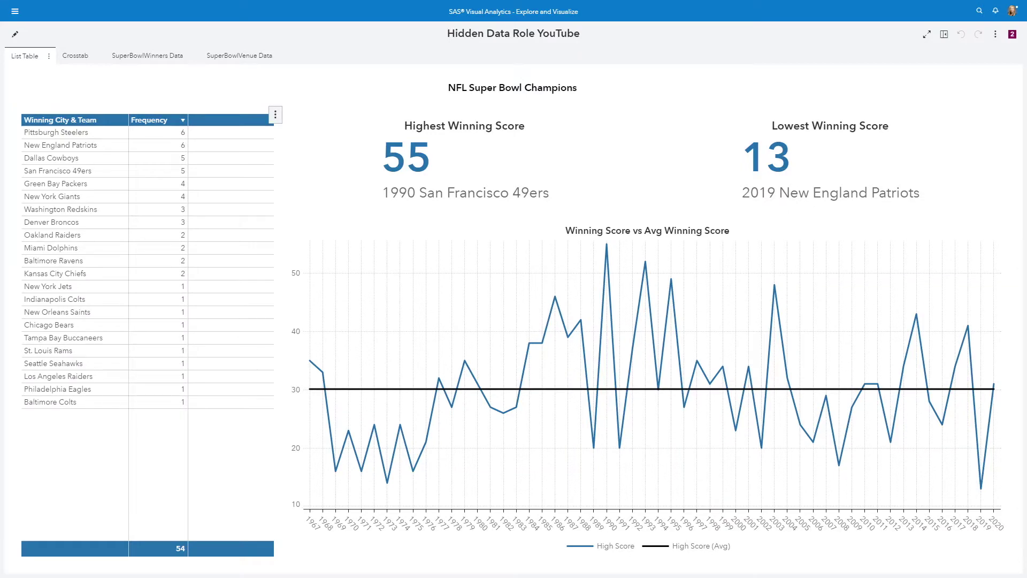
Test the Pittsburgh Steelers row link and the 2003 chart-point link, then list the open reports
{"action": "left_click", "coordinate": [113, 138]}
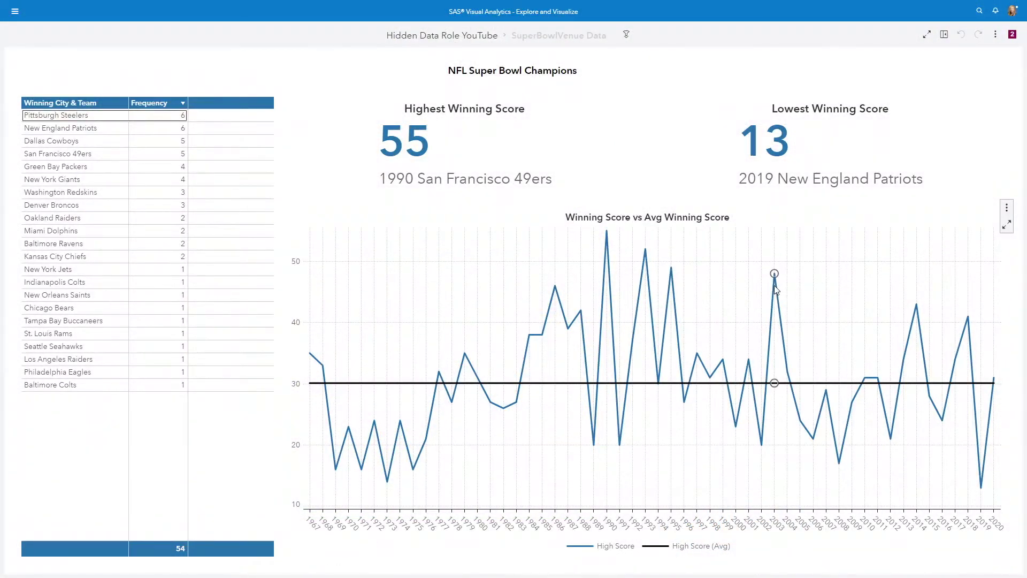
{"action": "left_click", "coordinate": [774, 286]}
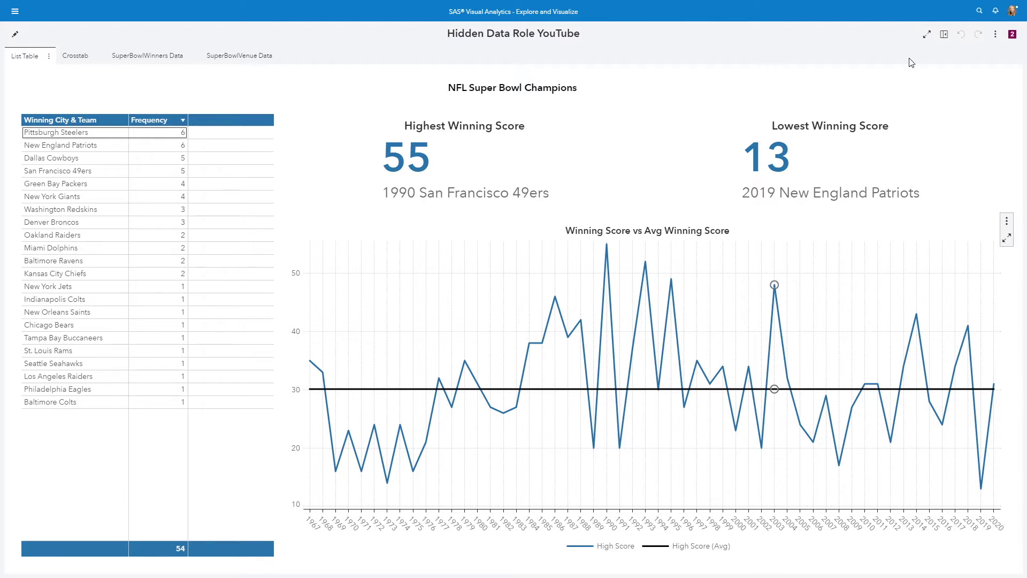
{"action": "left_click", "coordinate": [1013, 34]}
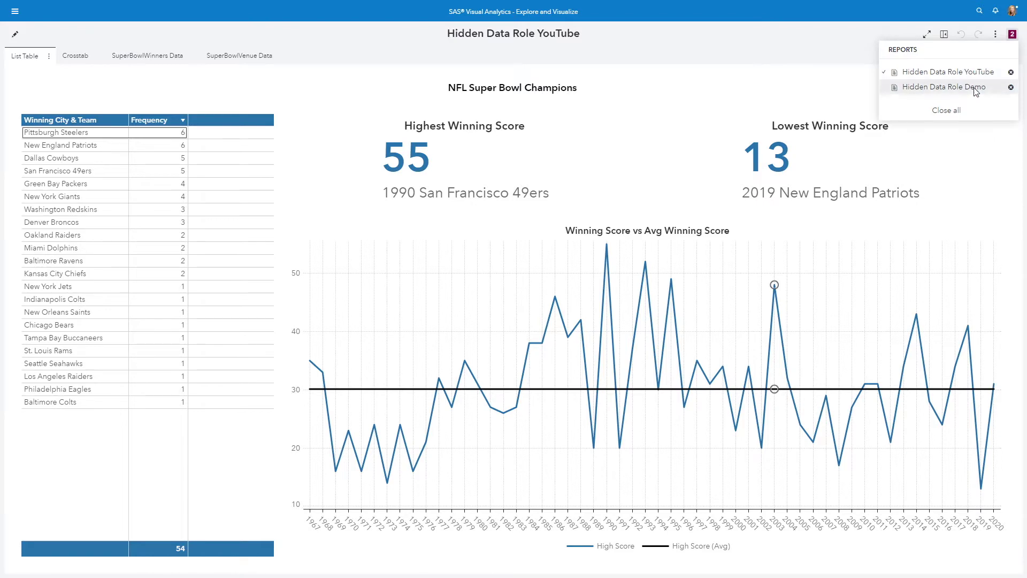
Open the Hidden Data Role Demo report for editing on its SuperBowlWinners Data page
{"action": "left_click", "coordinate": [944, 87]}
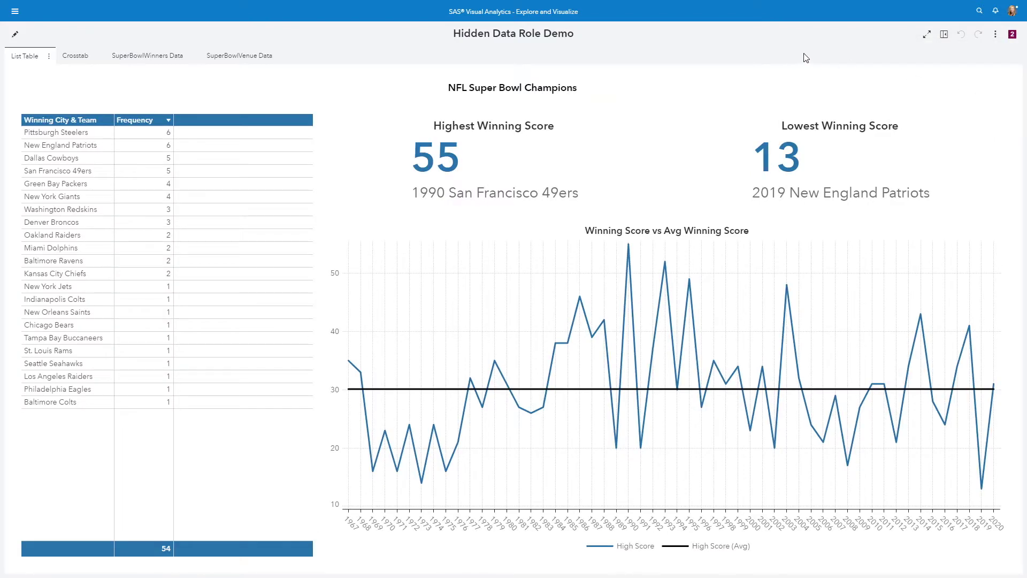
{"action": "left_click", "coordinate": [16, 36]}
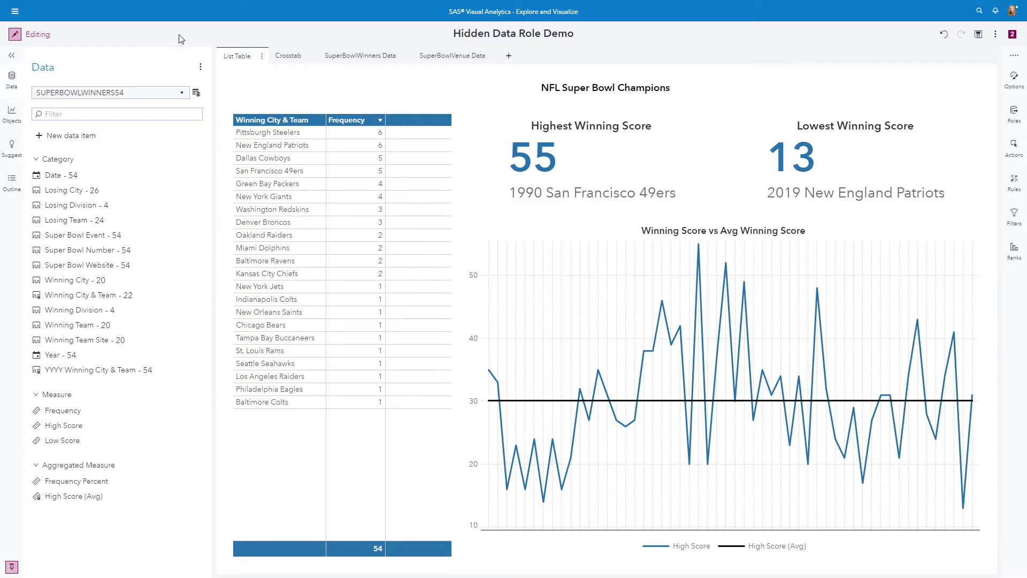
{"action": "left_click", "coordinate": [348, 59]}
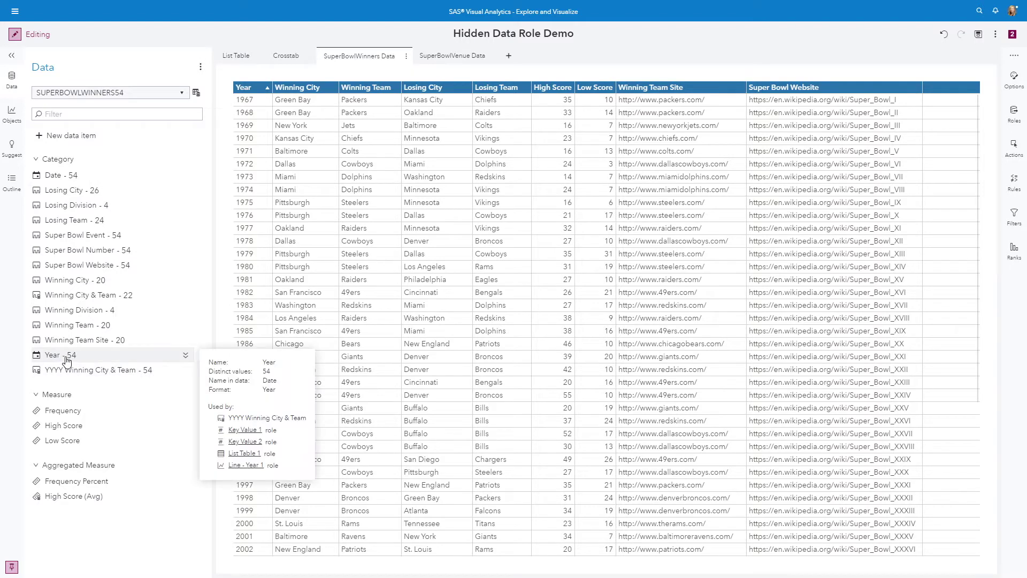
Inspect where the winners data items are used, then return to the List Table page
{"action": "mouse_move", "coordinate": [111, 254]}
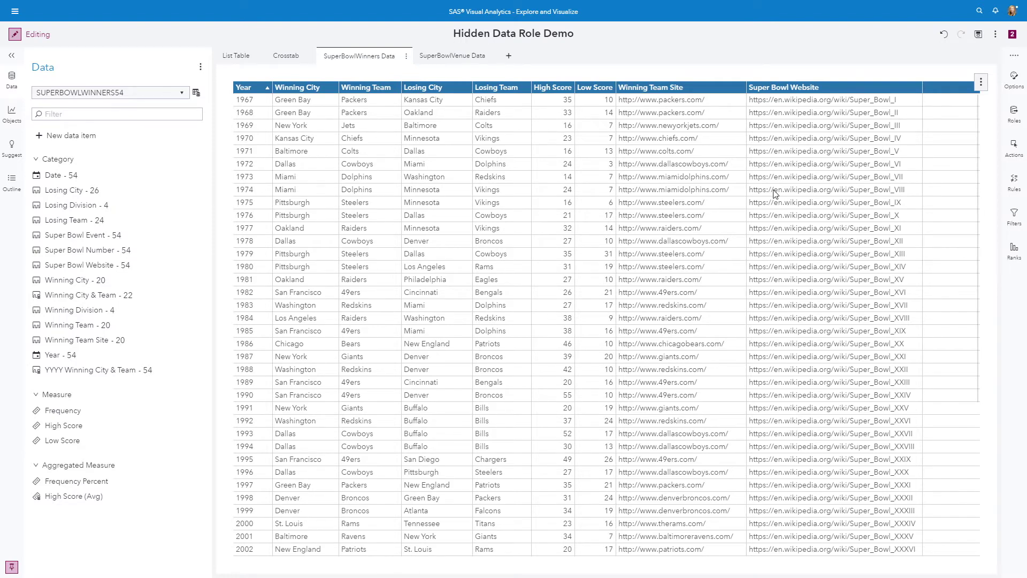
{"action": "left_click", "coordinate": [233, 56]}
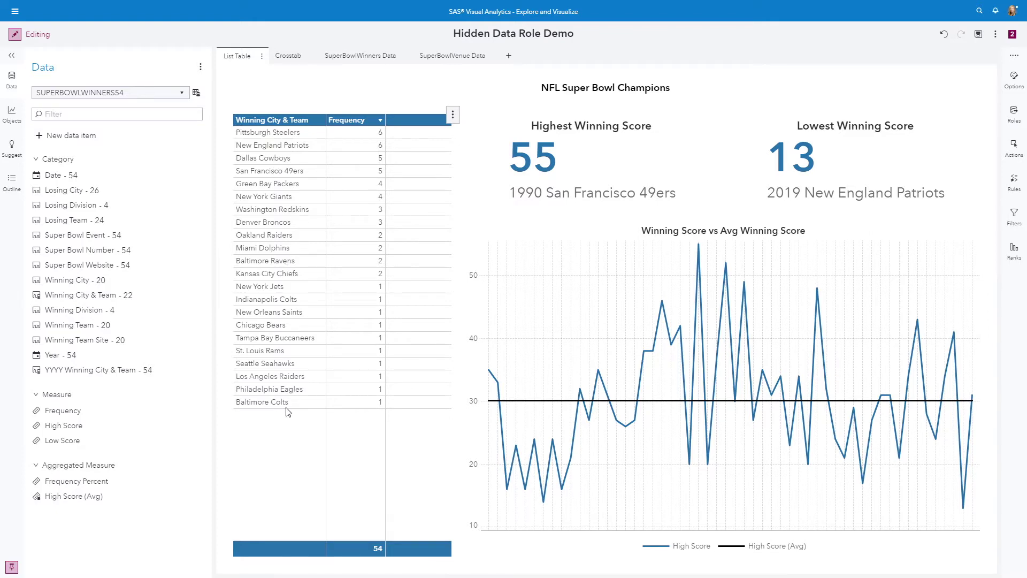
Assign Winning Team Site to the list table's Hidden role and bring up its replace choices
{"action": "left_click", "coordinate": [287, 455]}
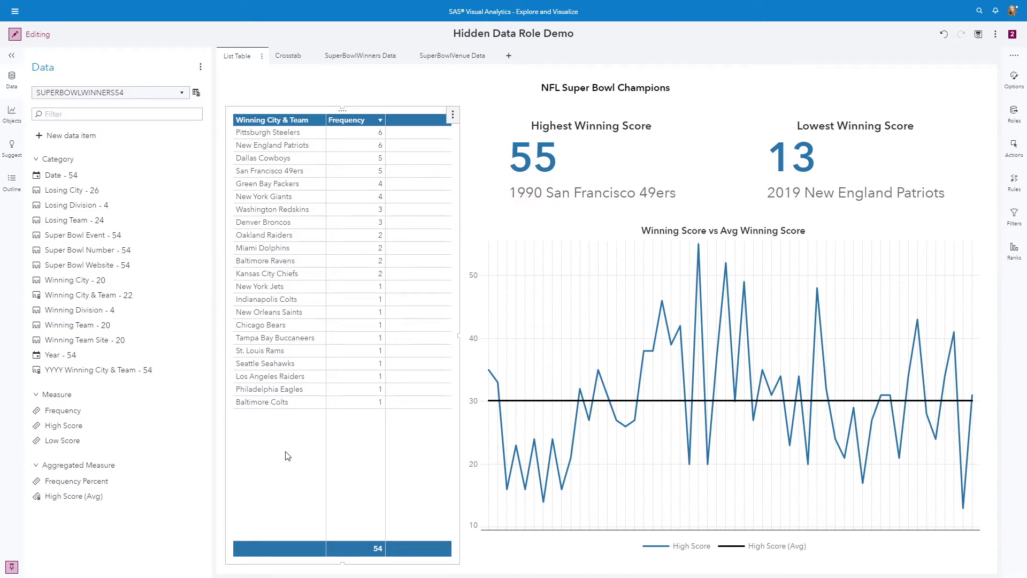
{"action": "left_click", "coordinate": [13, 58]}
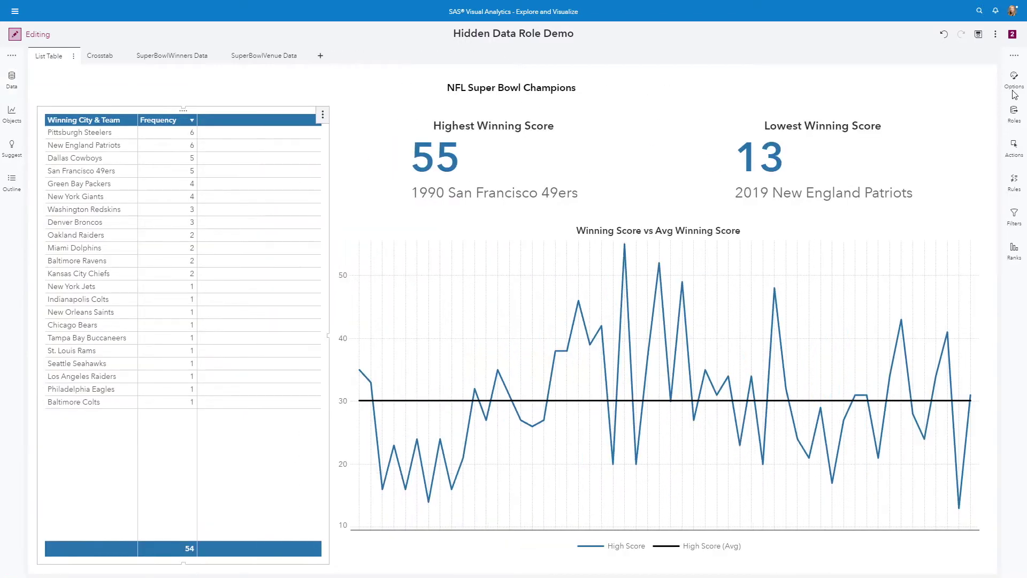
{"action": "left_click", "coordinate": [1013, 119]}
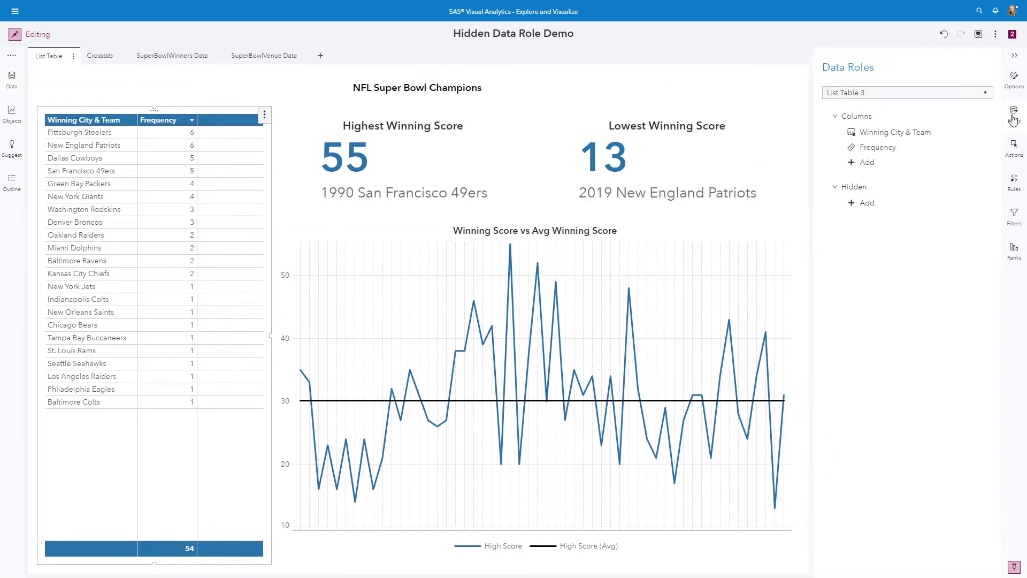
{"action": "left_click", "coordinate": [864, 205]}
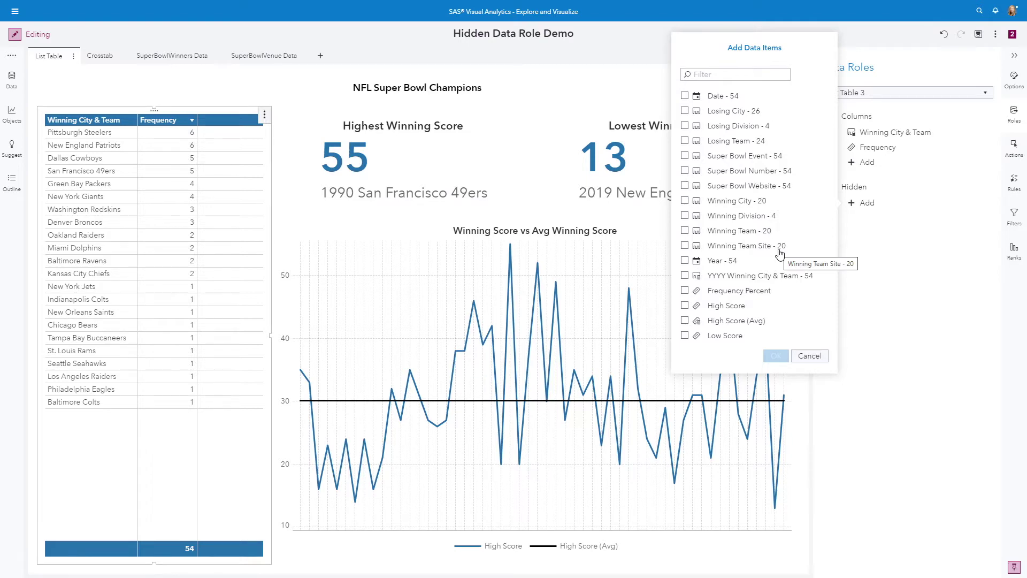
{"action": "left_click", "coordinate": [684, 246]}
{"action": "left_click", "coordinate": [776, 355]}
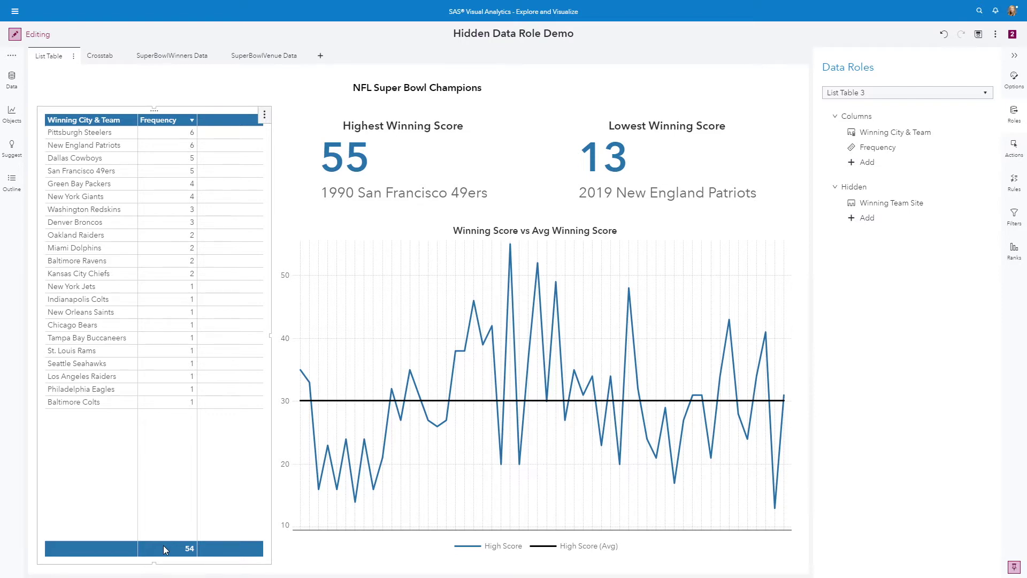
{"action": "left_click", "coordinate": [879, 206]}
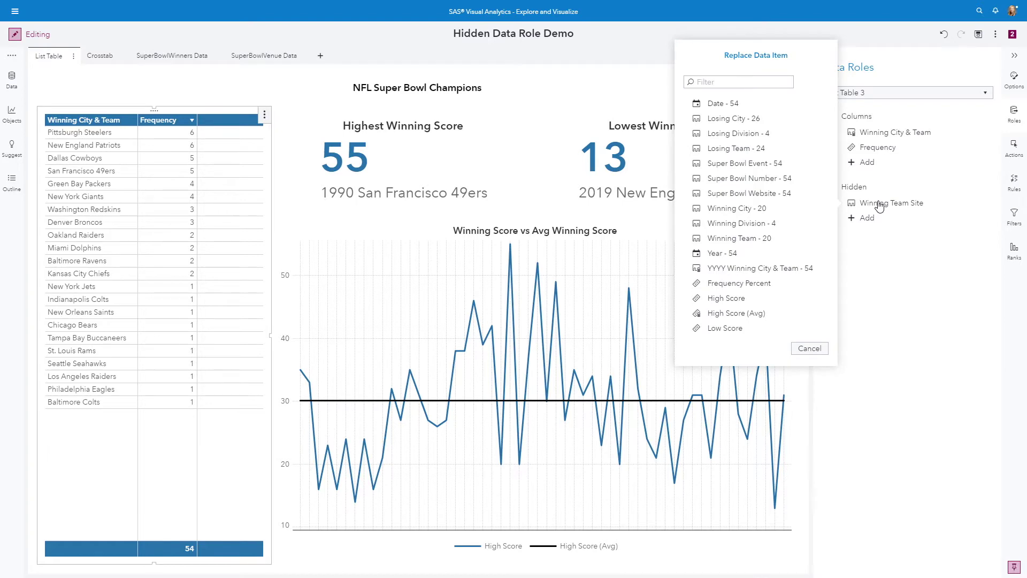
{"action": "left_click", "coordinate": [742, 193]}
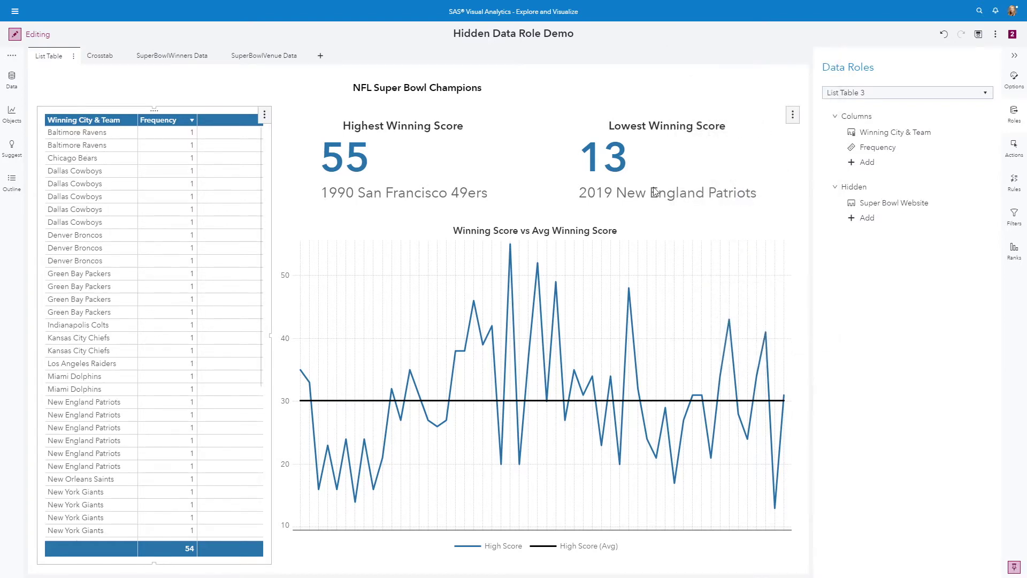
{"action": "scroll", "coordinate": [162, 312], "scroll_direction": "down", "scroll_amount": 3}
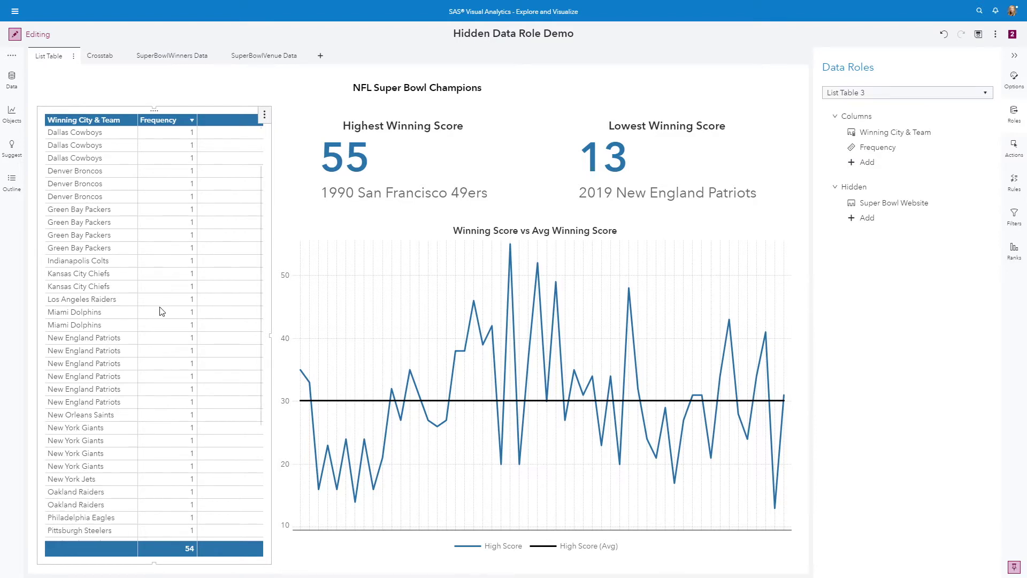
{"action": "scroll", "coordinate": [161, 311], "scroll_direction": "down", "scroll_amount": 7}
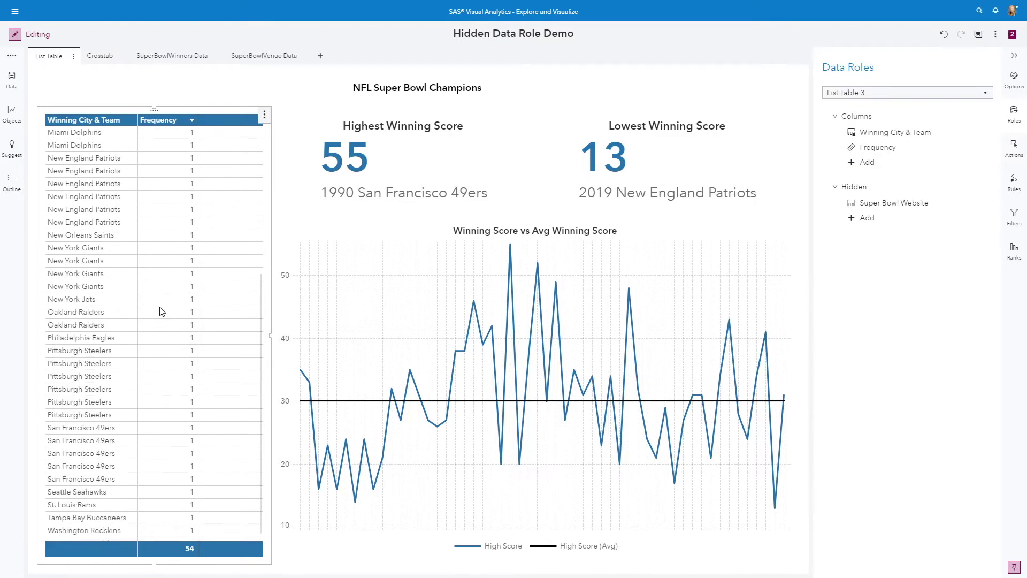
{"action": "scroll", "coordinate": [162, 312], "scroll_direction": "down", "scroll_amount": 2}
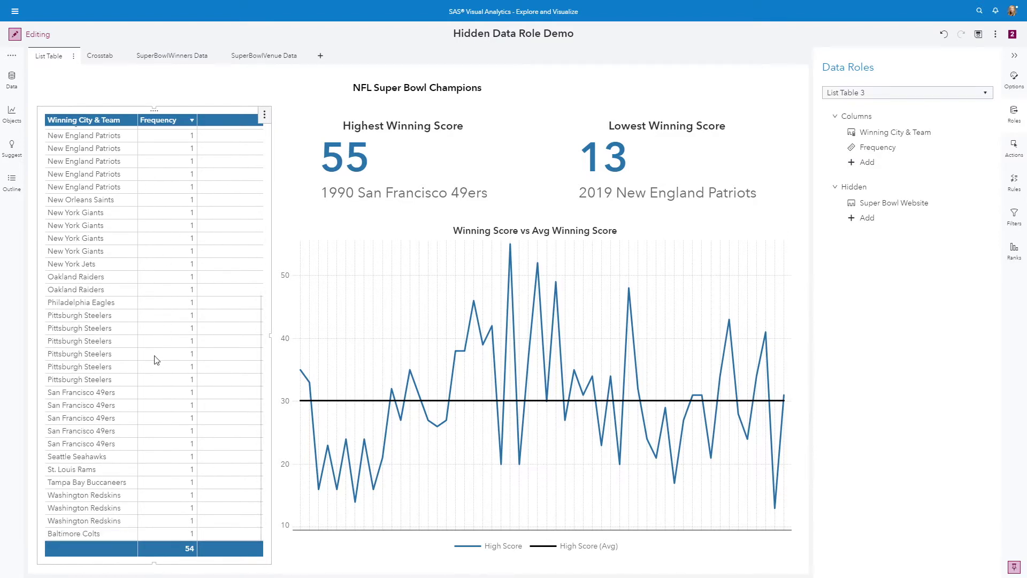
{"action": "scroll", "coordinate": [160, 381], "scroll_direction": "up", "scroll_amount": 1}
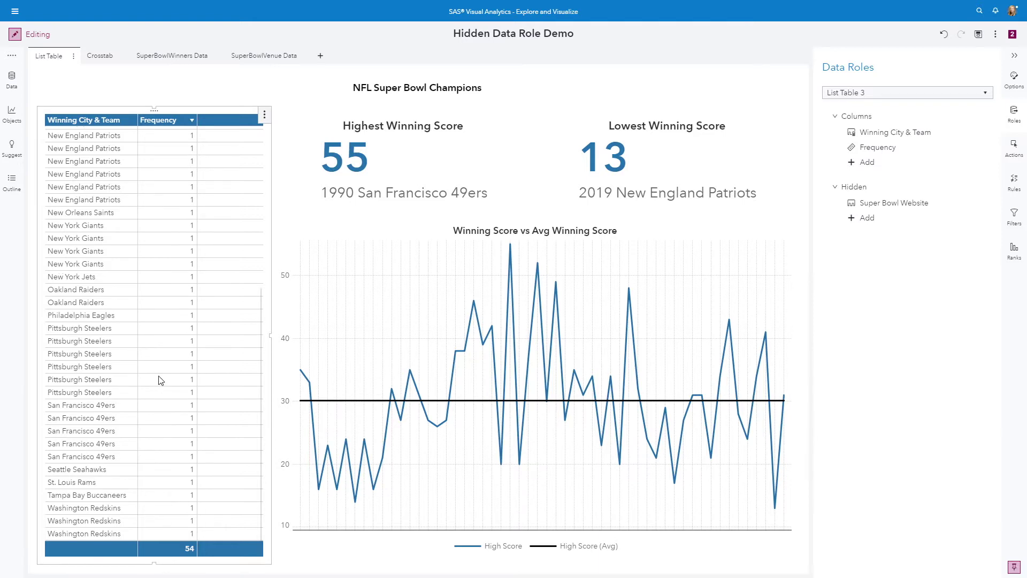
{"action": "scroll", "coordinate": [161, 381], "scroll_direction": "up", "scroll_amount": 10}
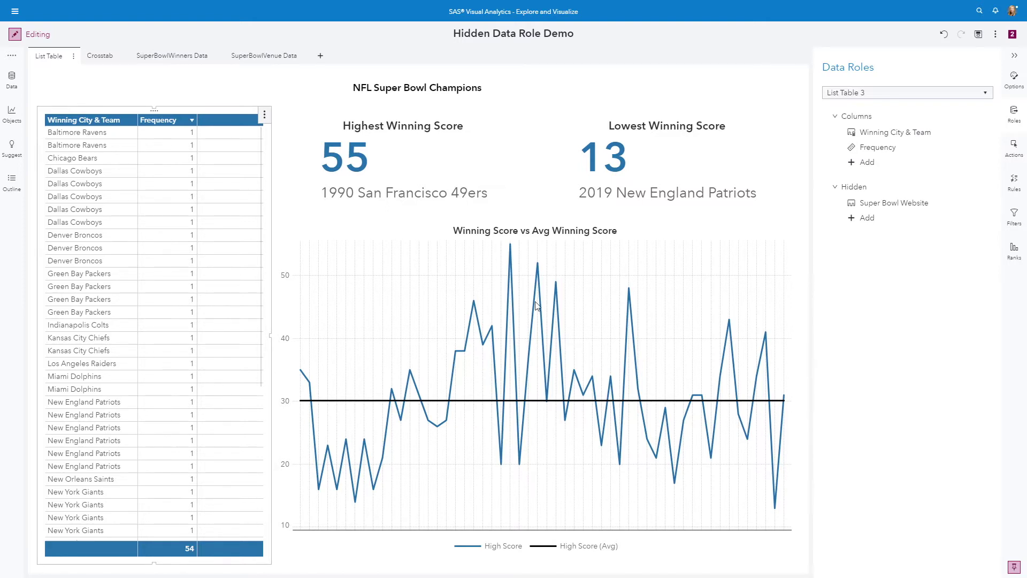
{"action": "left_click", "coordinate": [904, 208]}
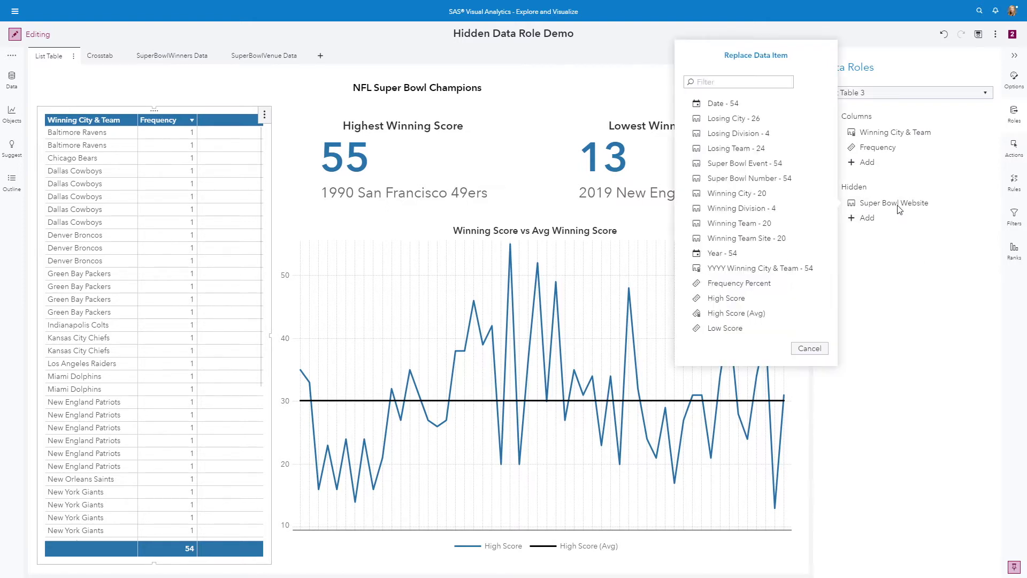
{"action": "left_click", "coordinate": [746, 239]}
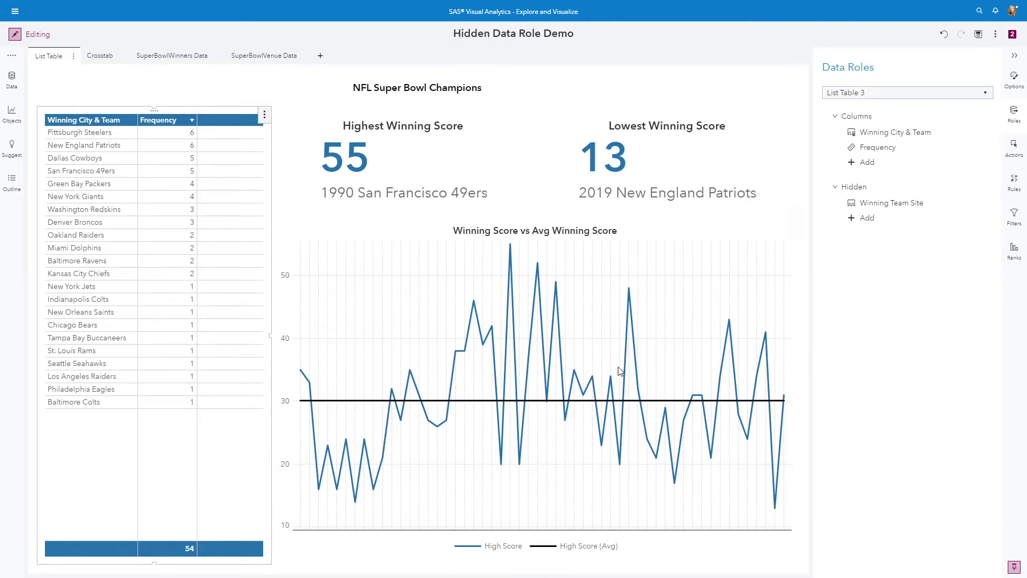
{"action": "left_click", "coordinate": [1015, 145]}
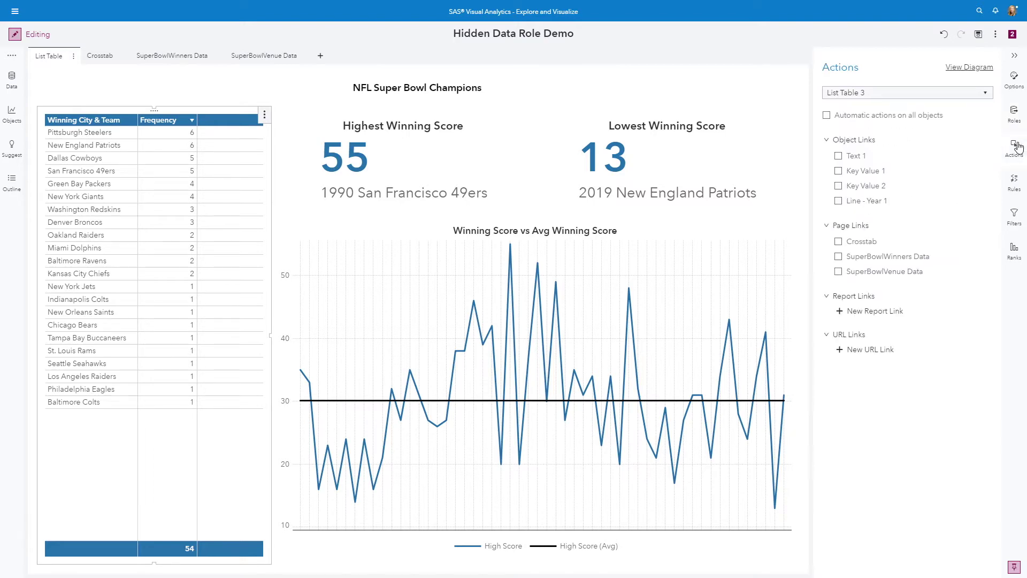
Create a URL link named Winning Team Site that passes Winning Team Site as its parameter
{"action": "left_click", "coordinate": [840, 352]}
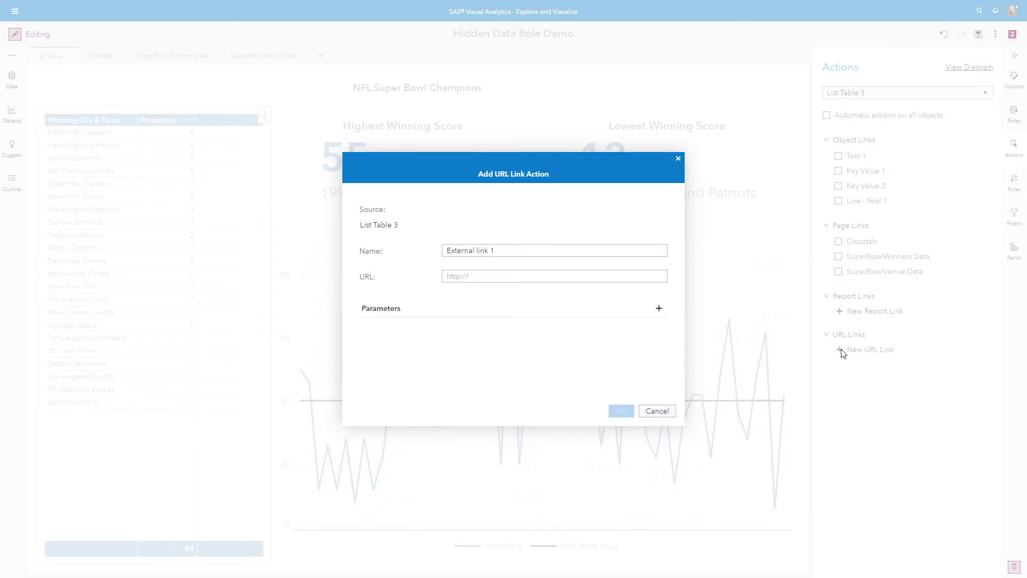
{"action": "left_click", "coordinate": [507, 252]}
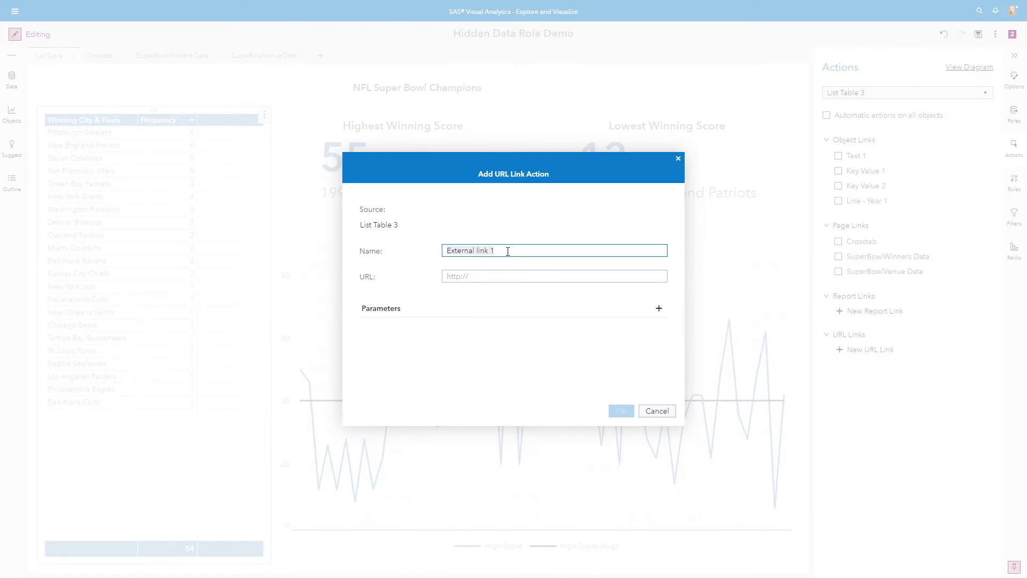
{"action": "type", "text": "Winning Team Site"}
{"action": "left_click", "coordinate": [659, 309]}
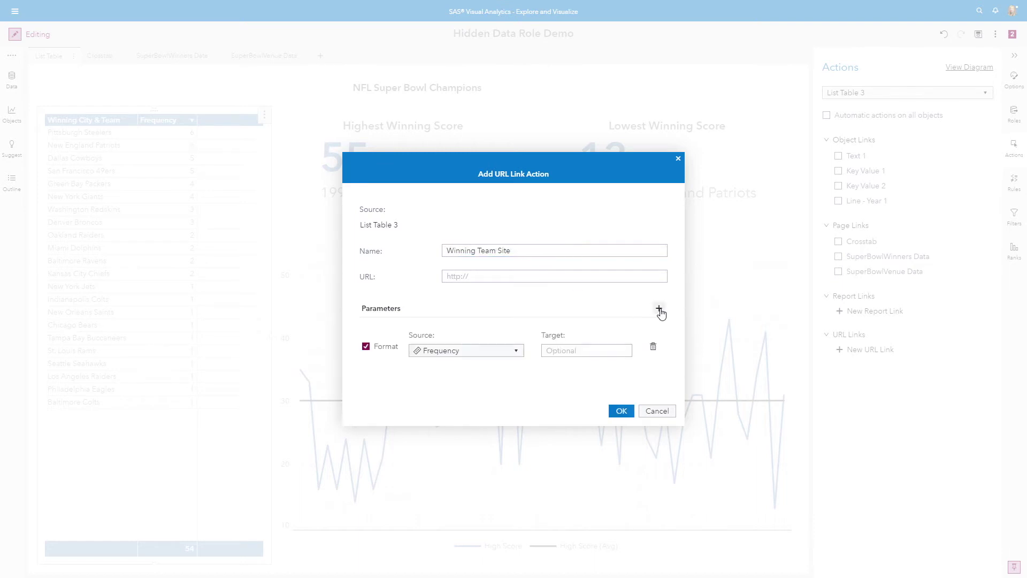
{"action": "left_click", "coordinate": [486, 352]}
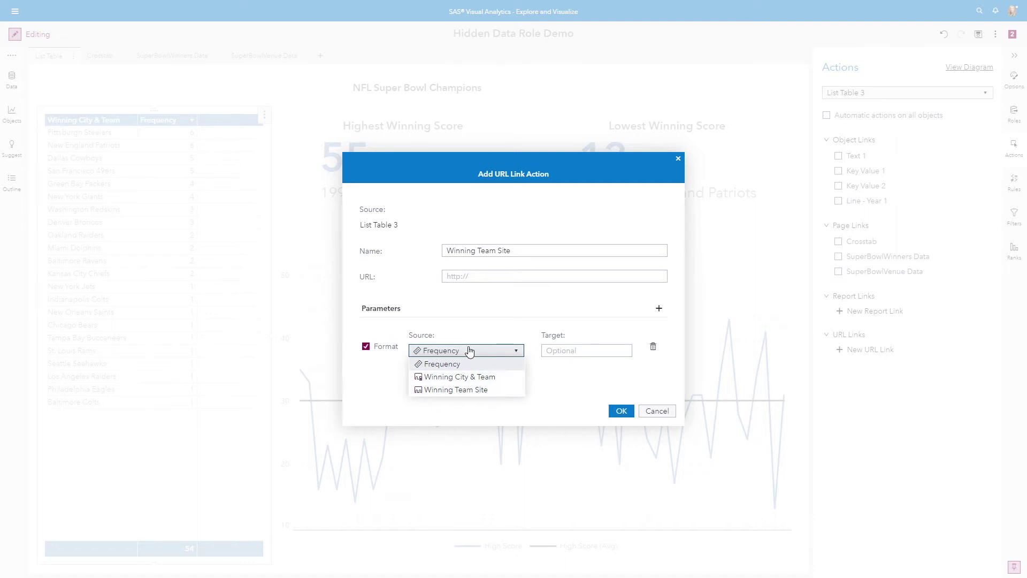
{"action": "left_click", "coordinate": [448, 390]}
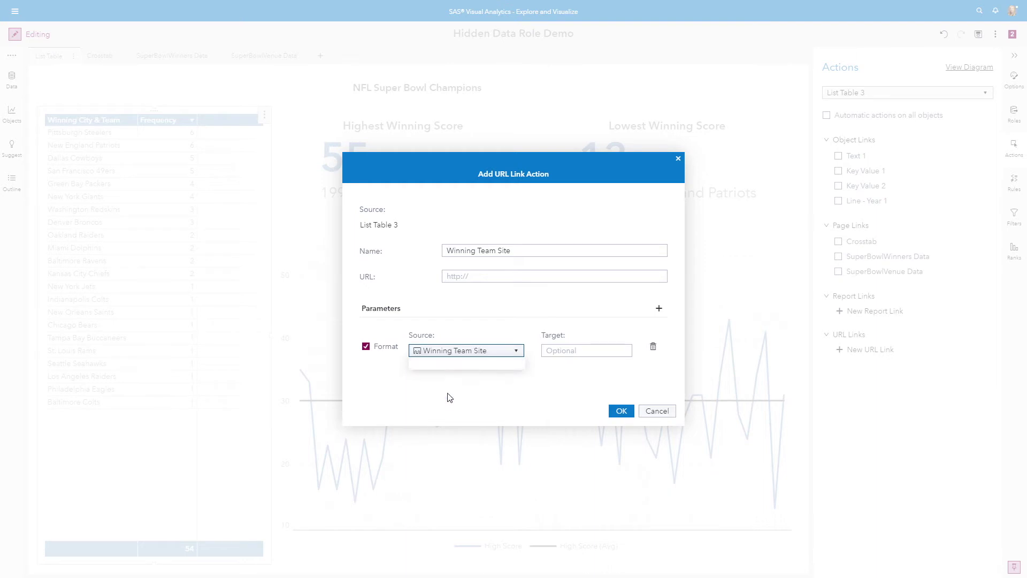
{"action": "left_click", "coordinate": [622, 413]}
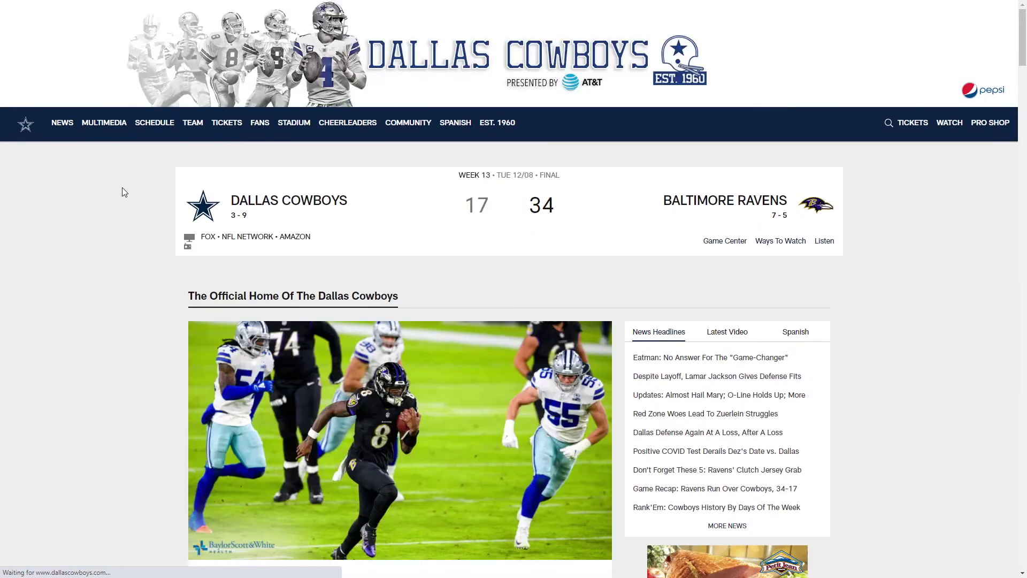
Close the Dallas Cowboys website to return to the report
{"action": "key", "text": "ctrl+w"}
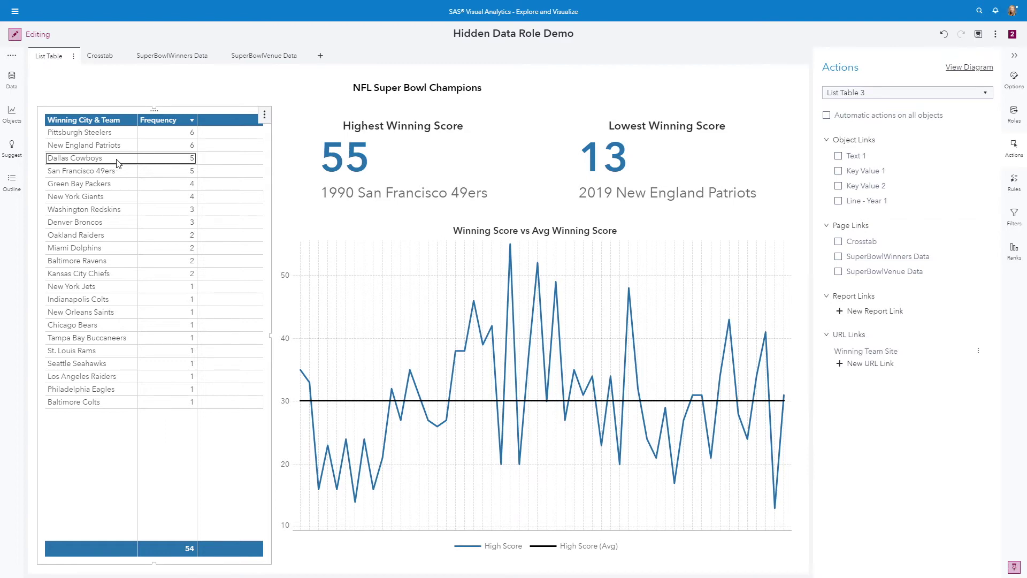
Show the Data pane with SUPERBOWLVENUES54 as the data source
{"action": "left_click", "coordinate": [13, 81]}
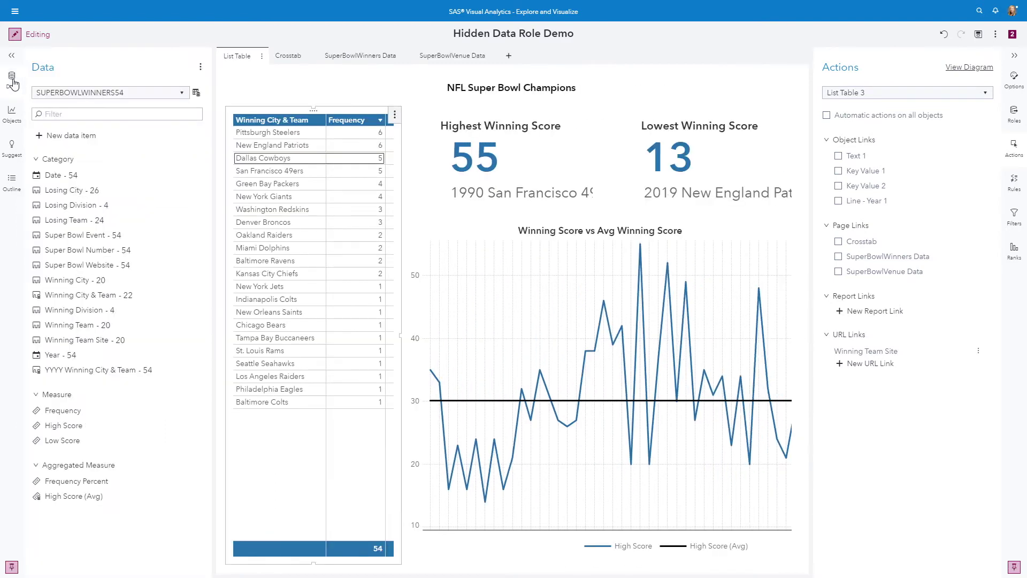
{"action": "left_click", "coordinate": [147, 94]}
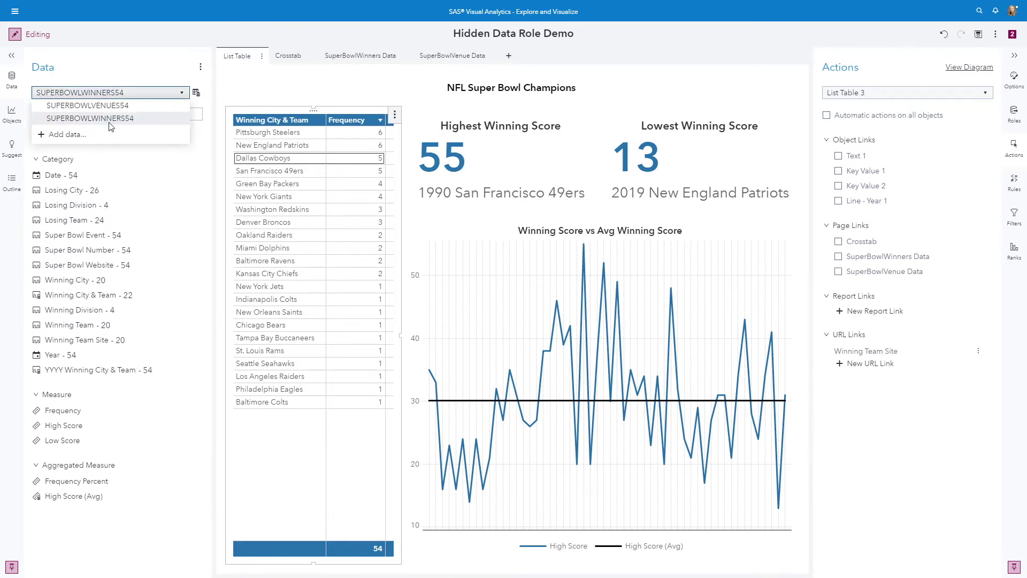
{"action": "left_click", "coordinate": [113, 106]}
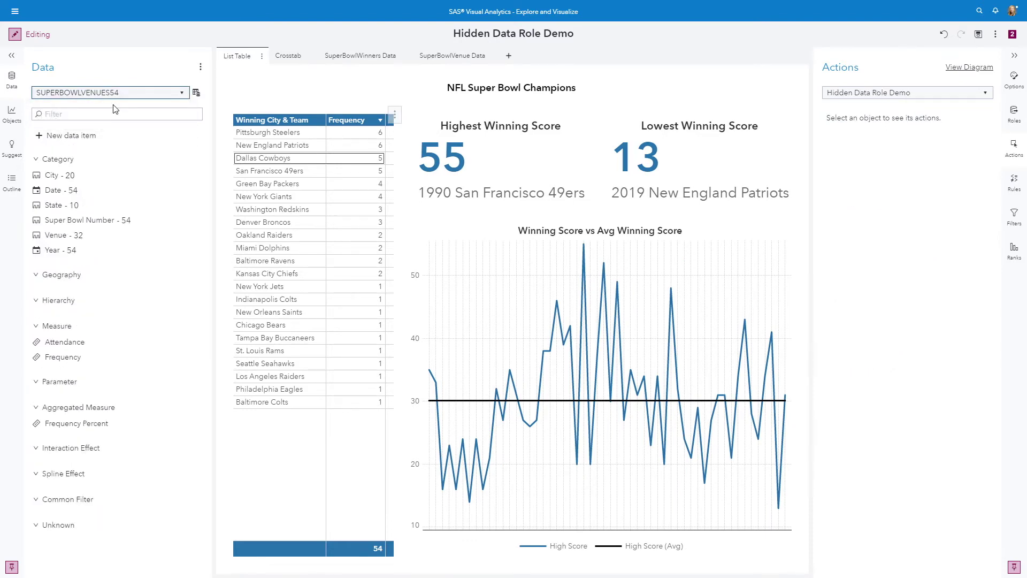
{"action": "mouse_move", "coordinate": [135, 190]}
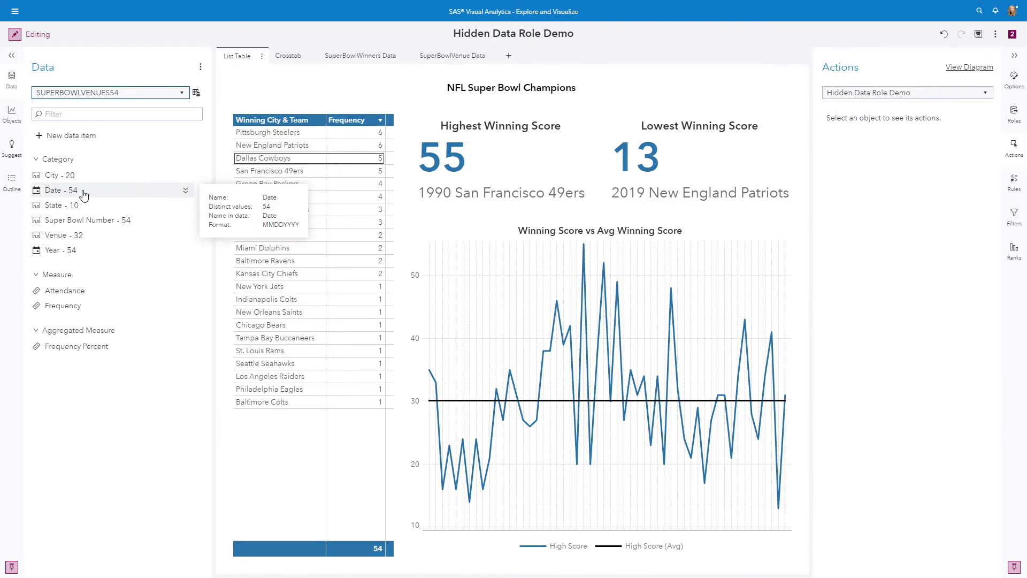
{"action": "left_click", "coordinate": [457, 56]}
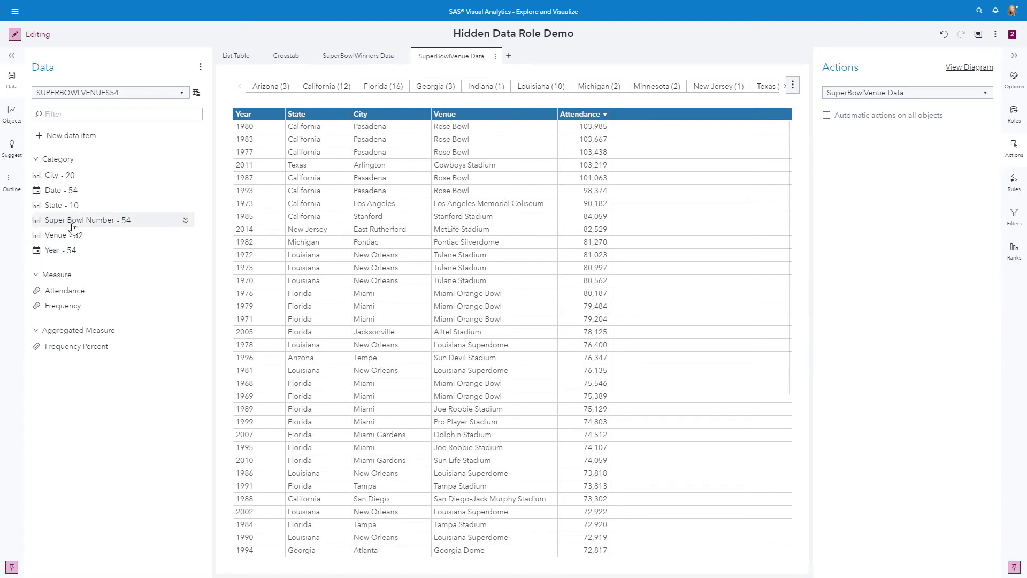
{"action": "mouse_move", "coordinate": [71, 225]}
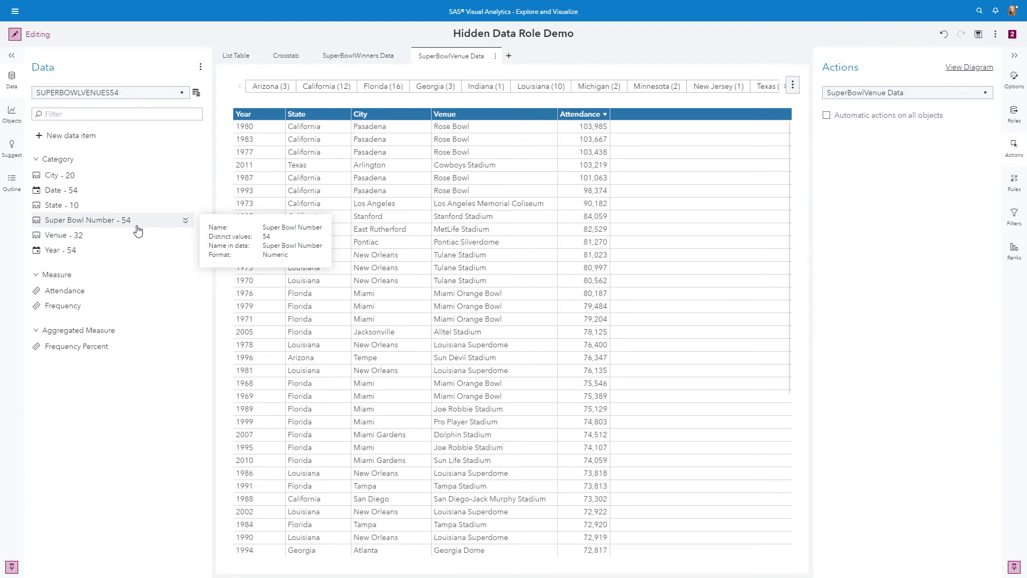
{"action": "left_click", "coordinate": [711, 208]}
{"action": "left_click", "coordinate": [1014, 113]}
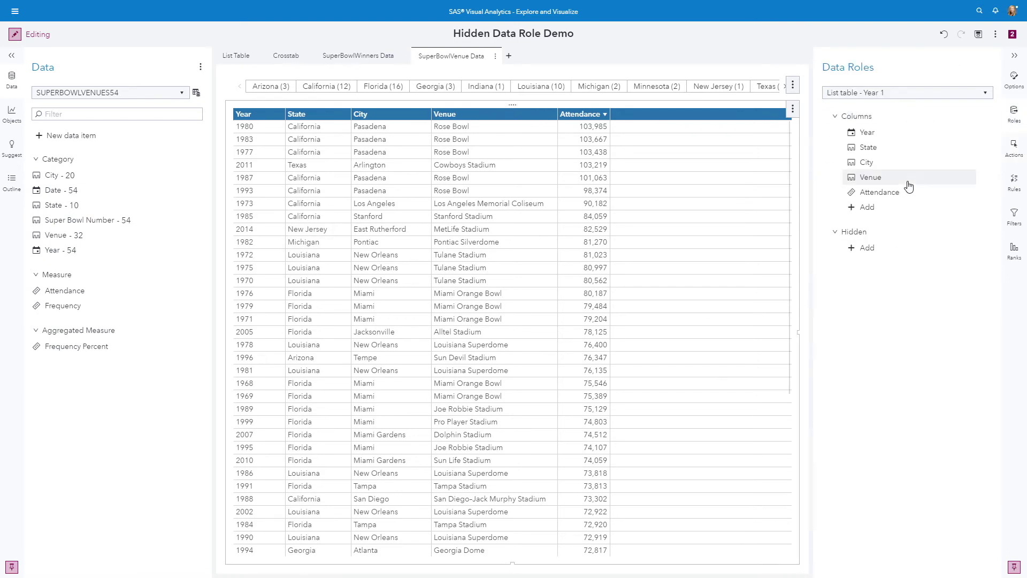
{"action": "left_click", "coordinate": [864, 208]}
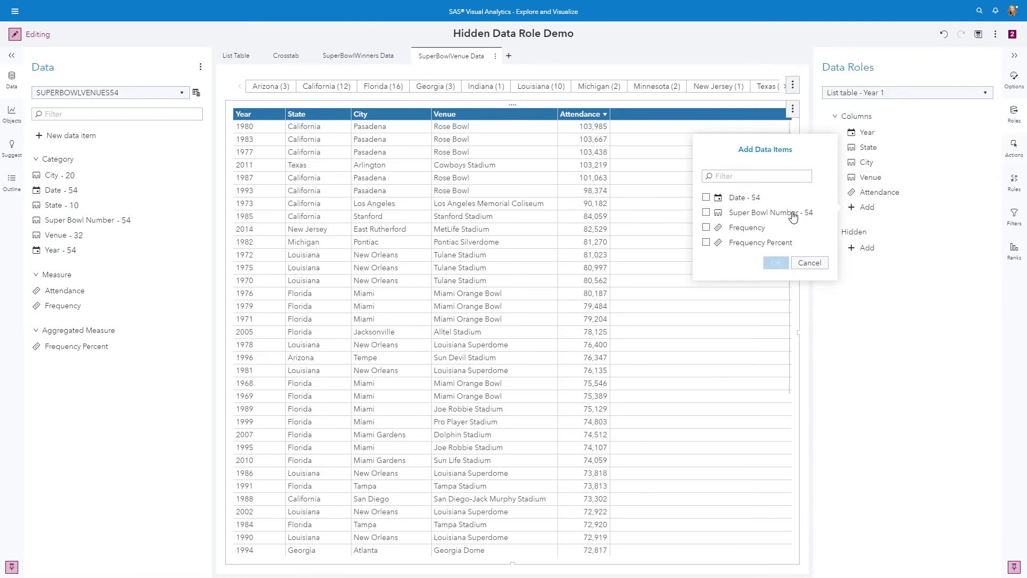
{"action": "left_click", "coordinate": [793, 214]}
{"action": "left_click", "coordinate": [776, 263]}
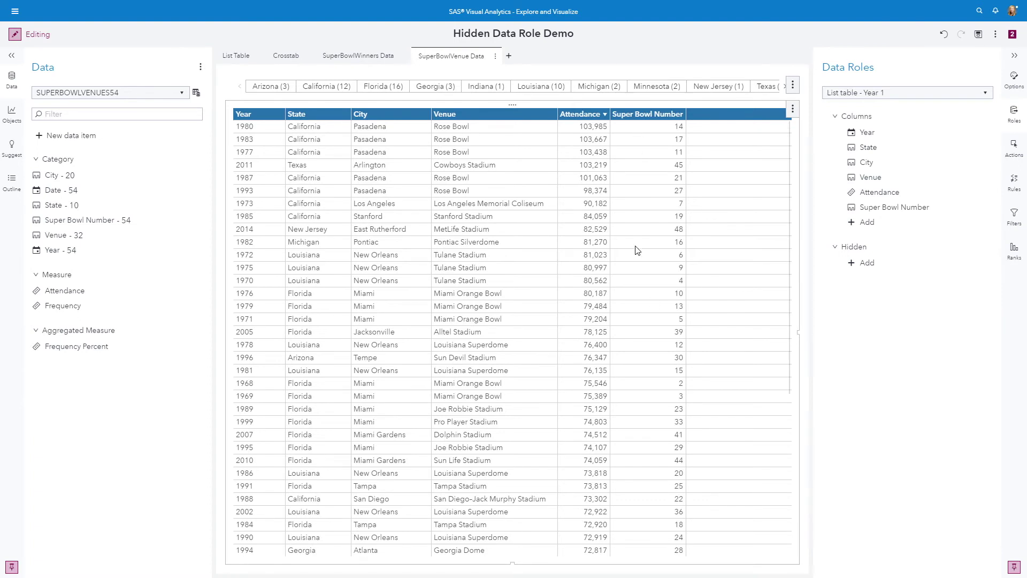
{"action": "right_click", "coordinate": [902, 214]}
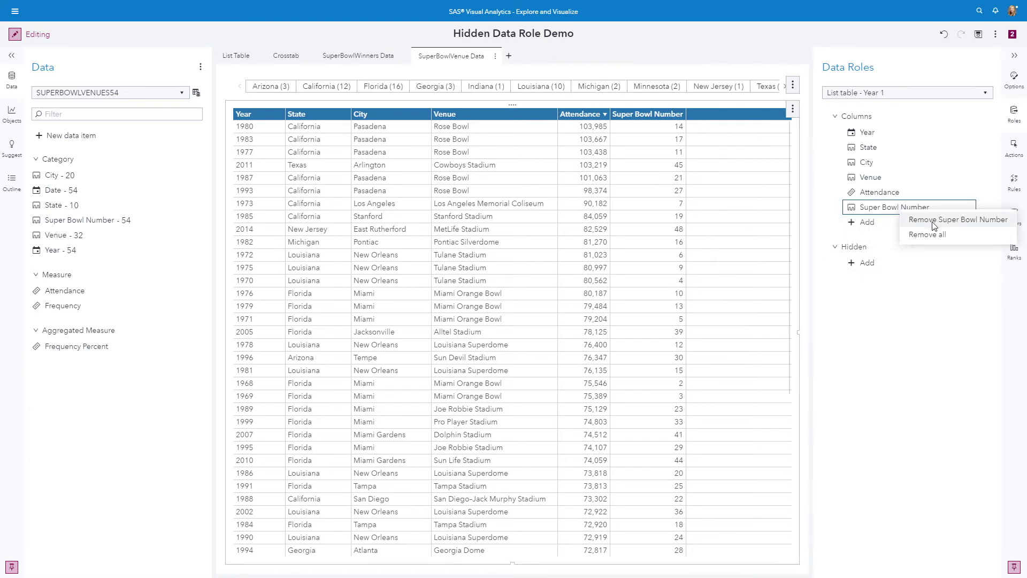
{"action": "left_click", "coordinate": [932, 220]}
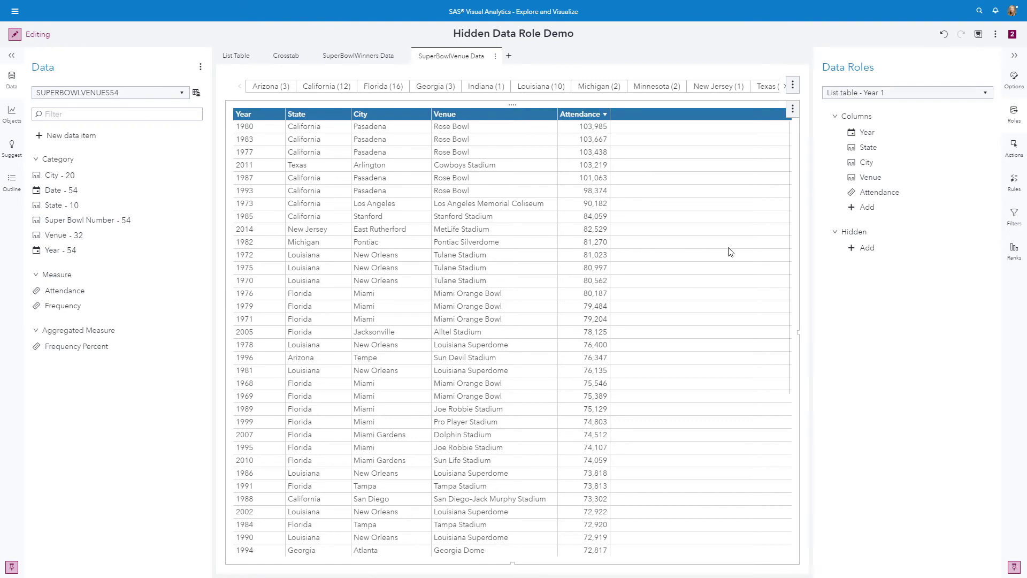
{"action": "left_click", "coordinate": [230, 57]}
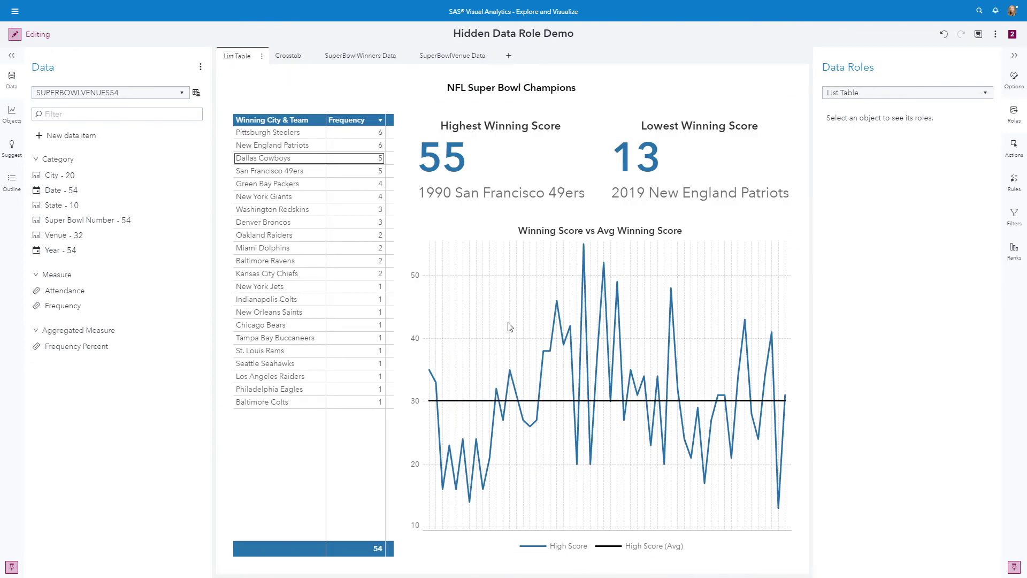
Select the Winning Score line chart and start adding an item to its Hidden role
{"action": "left_click", "coordinate": [493, 305]}
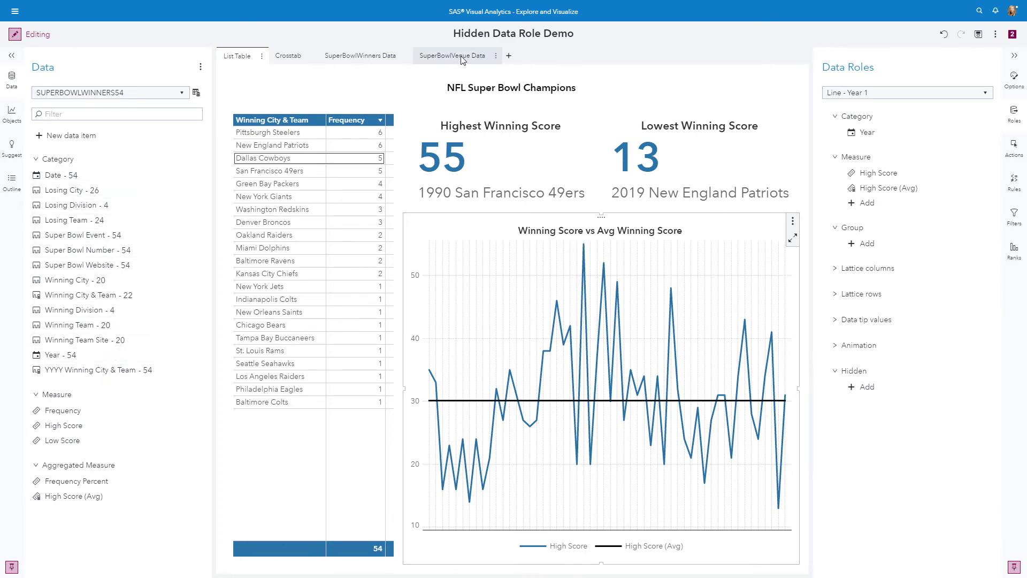
{"action": "mouse_move", "coordinate": [85, 361]}
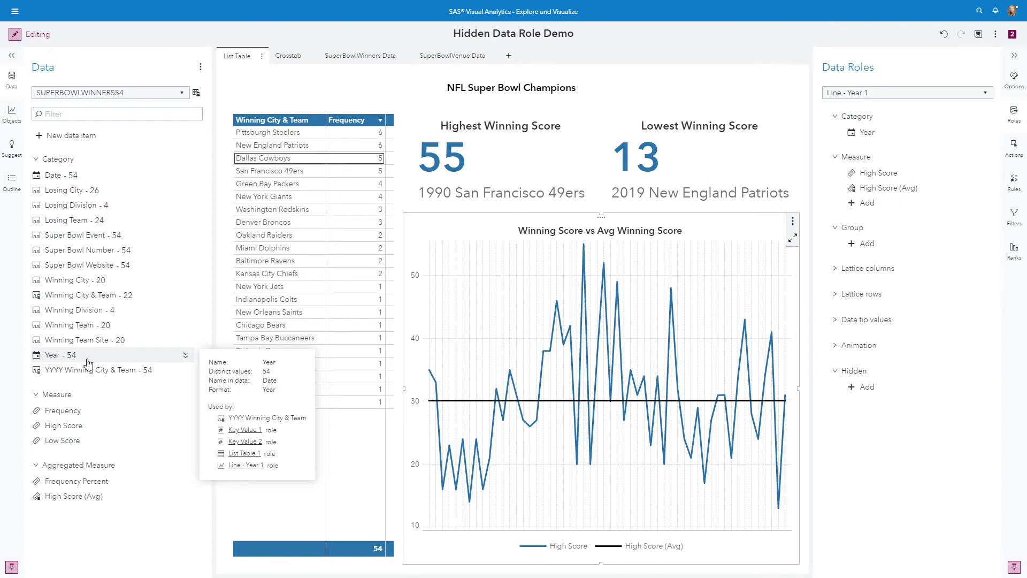
{"action": "mouse_move", "coordinate": [119, 256]}
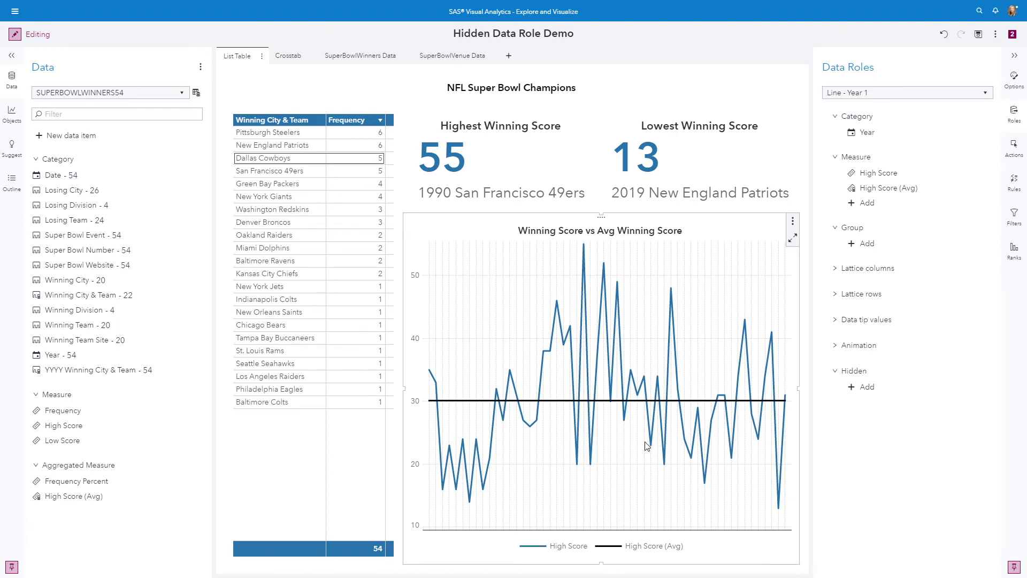
{"action": "left_click", "coordinate": [867, 387]}
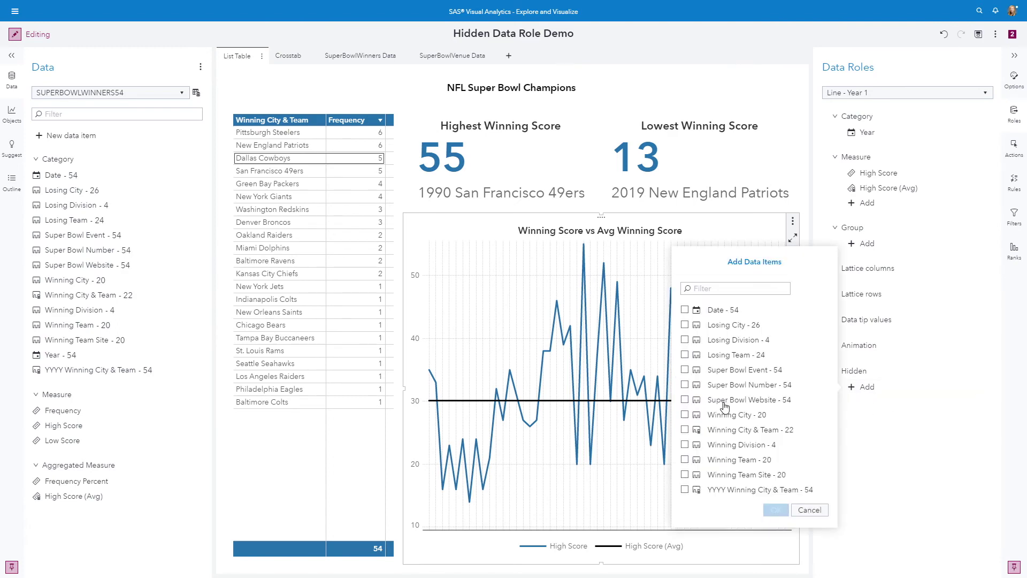
Hide Super Bowl Number - 54 on the line chart and show its Actions settings
{"action": "left_click", "coordinate": [685, 385]}
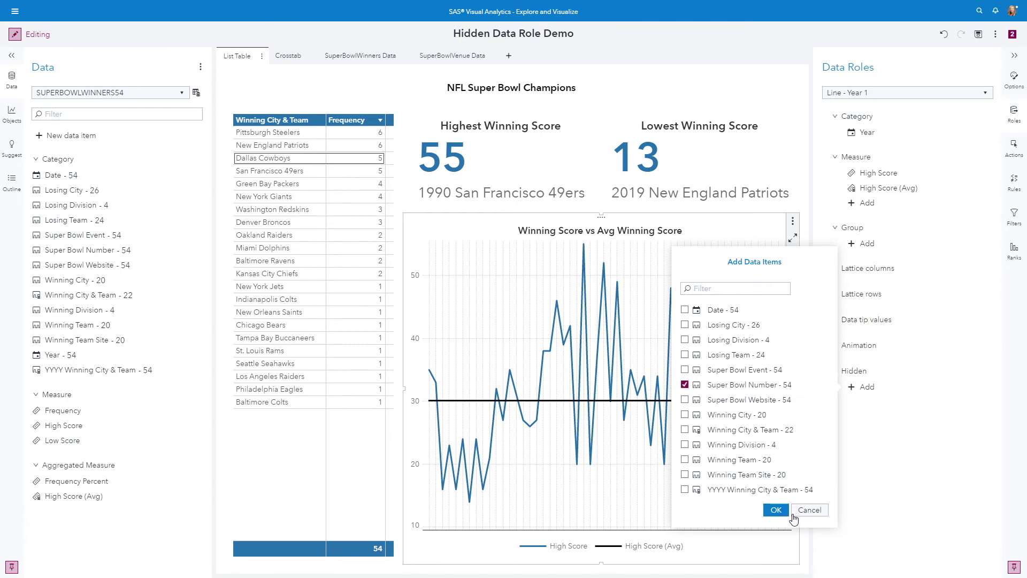
{"action": "left_click", "coordinate": [776, 510]}
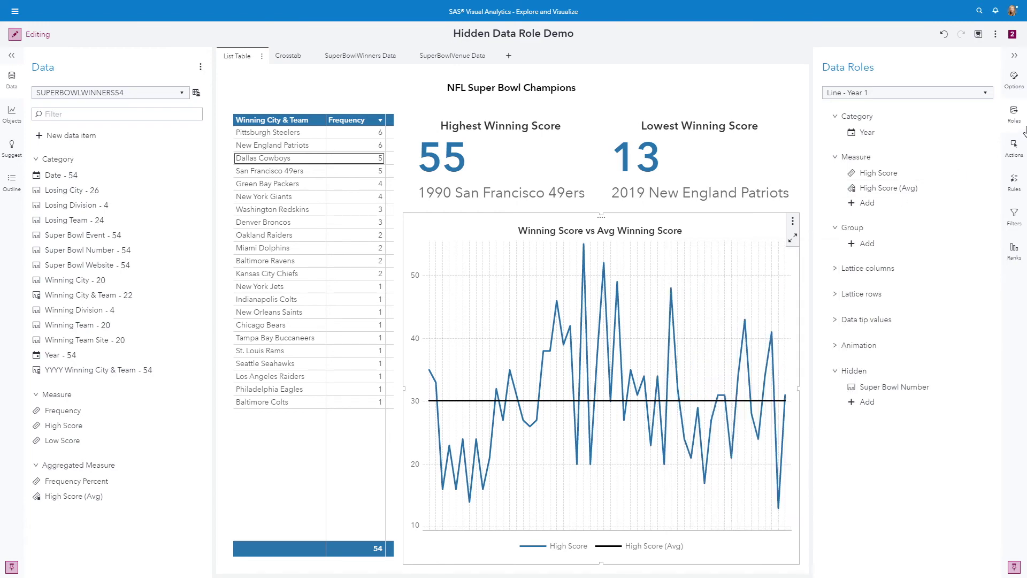
{"action": "left_click", "coordinate": [1015, 149]}
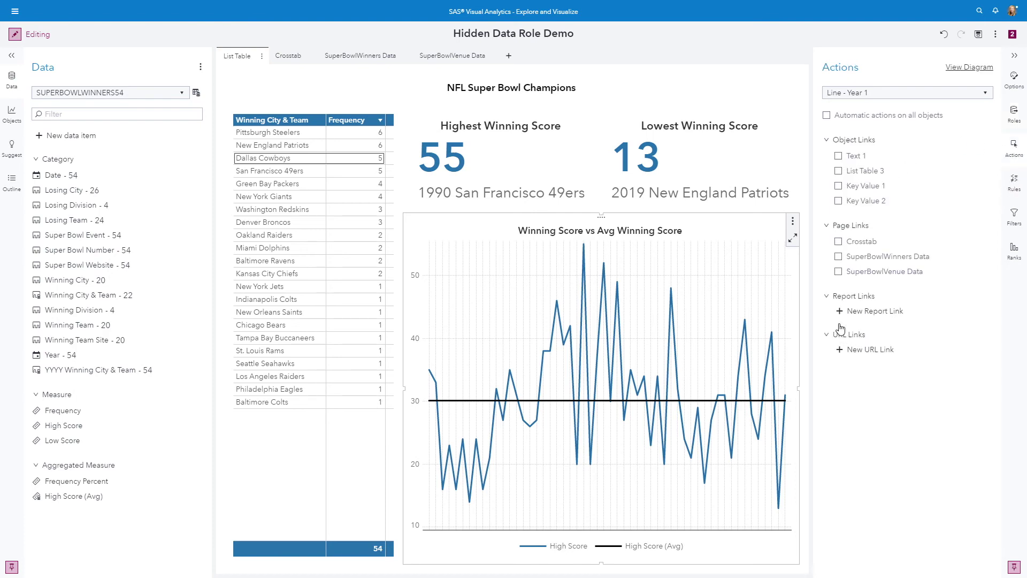
Page-link the chart to SuperBowlVenue Data mapped only on Super Bowl Number, then test the 2014 point
{"action": "left_click", "coordinate": [839, 272]}
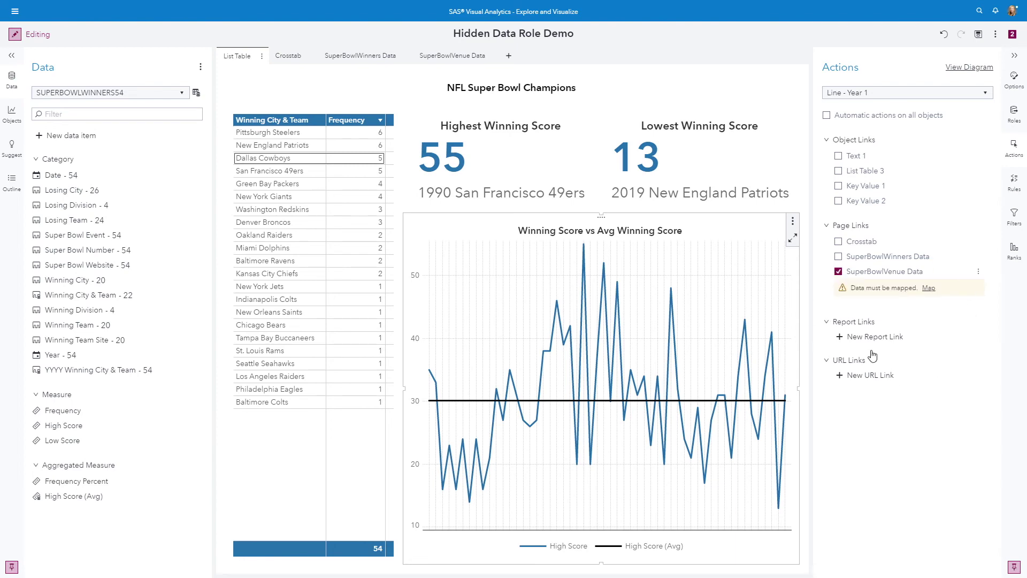
{"action": "left_click", "coordinate": [929, 289]}
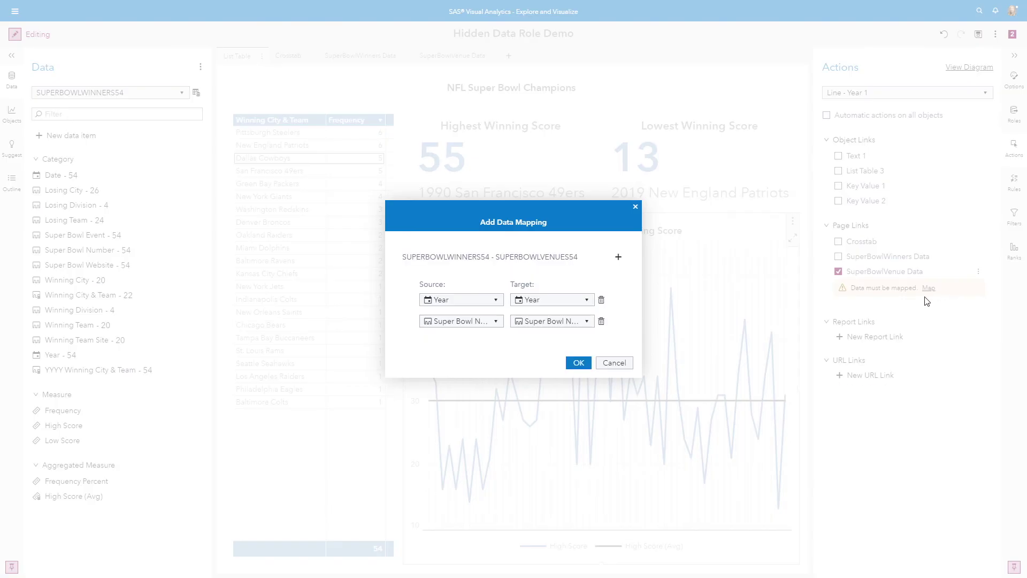
{"action": "left_click", "coordinate": [601, 300]}
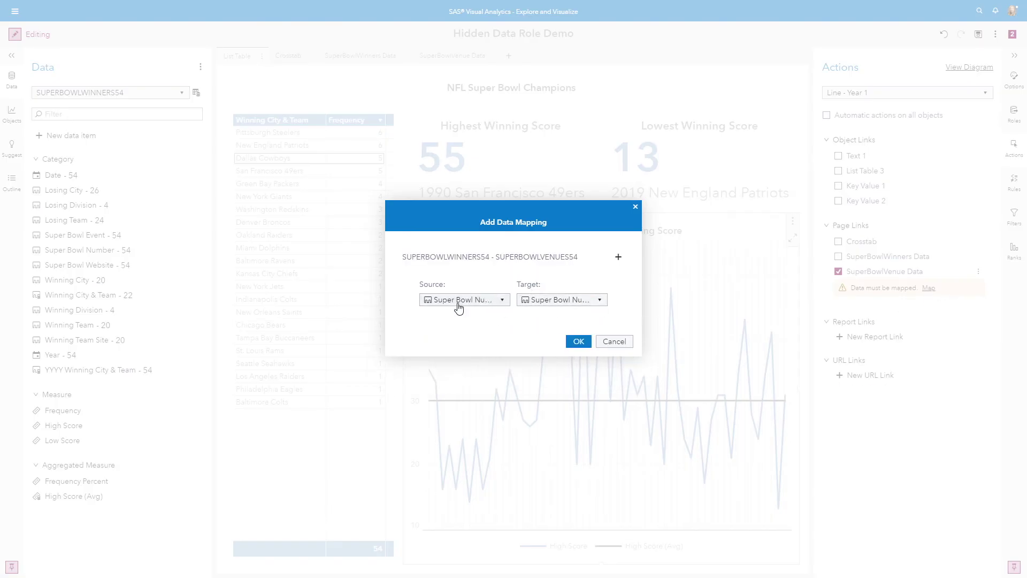
{"action": "left_click", "coordinate": [578, 347]}
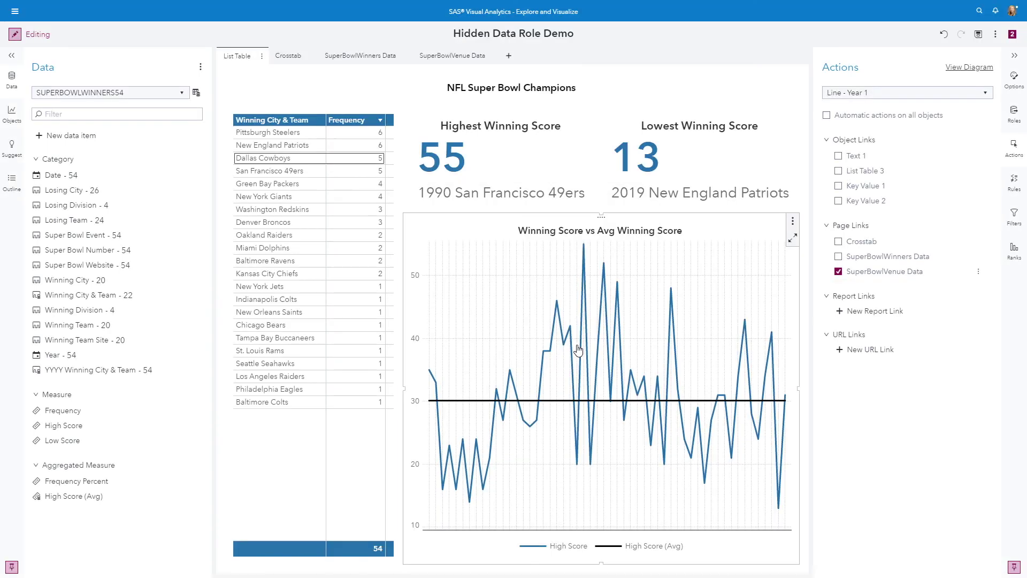
{"action": "double_click", "coordinate": [746, 321]}
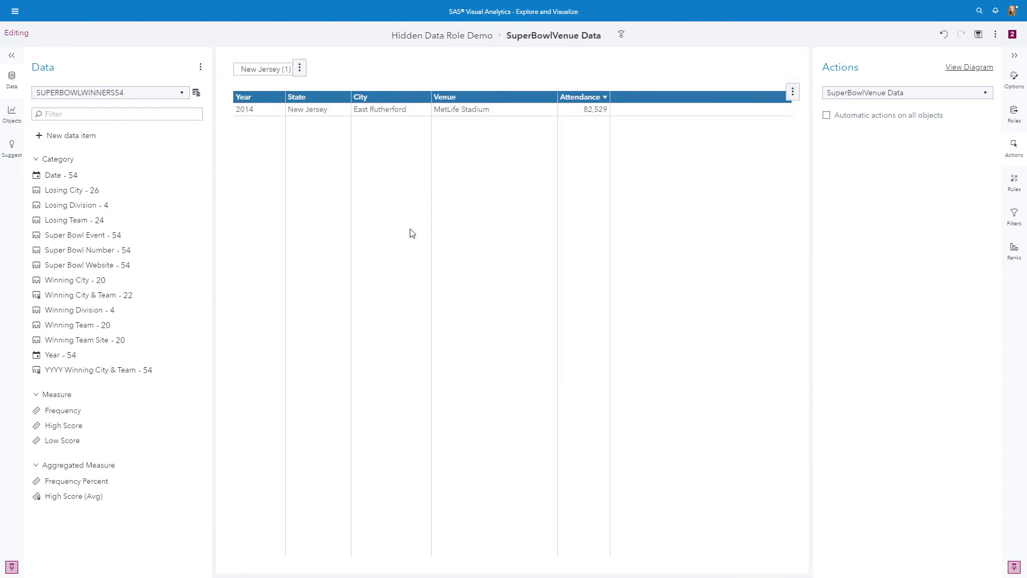
{"action": "left_click", "coordinate": [621, 34]}
{"action": "left_click", "coordinate": [647, 39]}
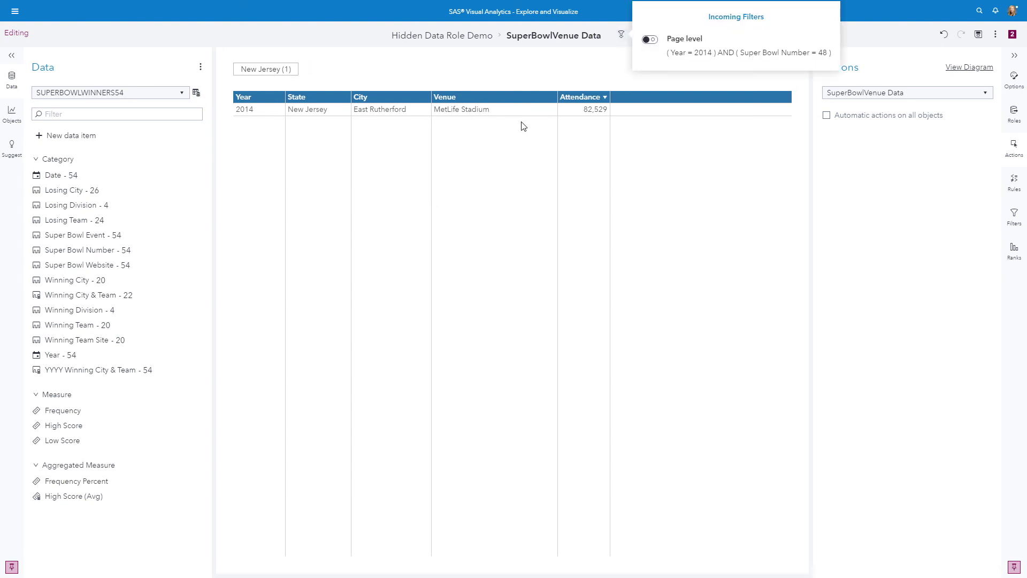
{"action": "left_click", "coordinate": [421, 57]}
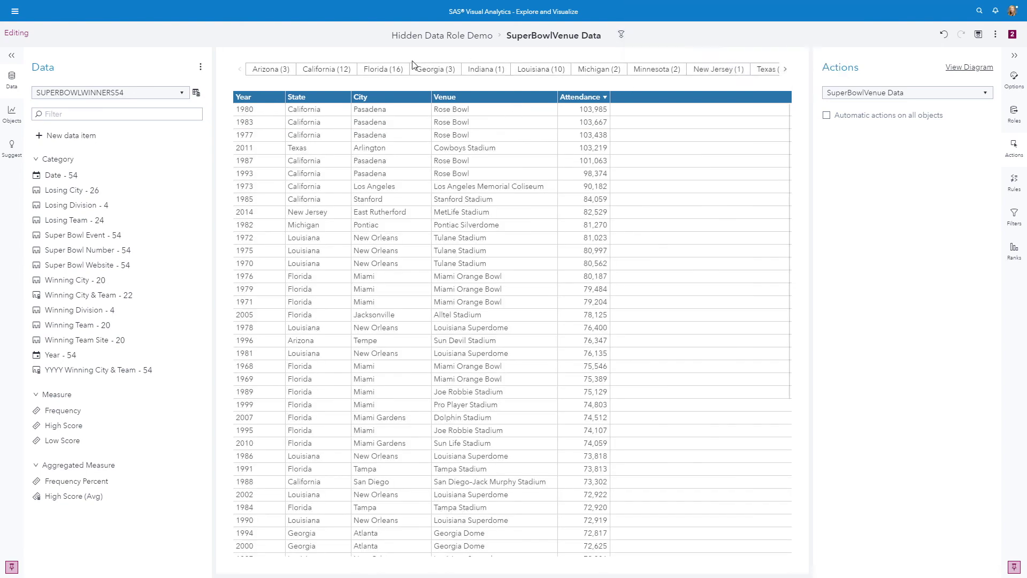
{"action": "left_click", "coordinate": [438, 39]}
Follow the line chart's 48-point peak link to the SuperBowlVenue Data page for the 2003 game
{"action": "left_click", "coordinate": [625, 294]}
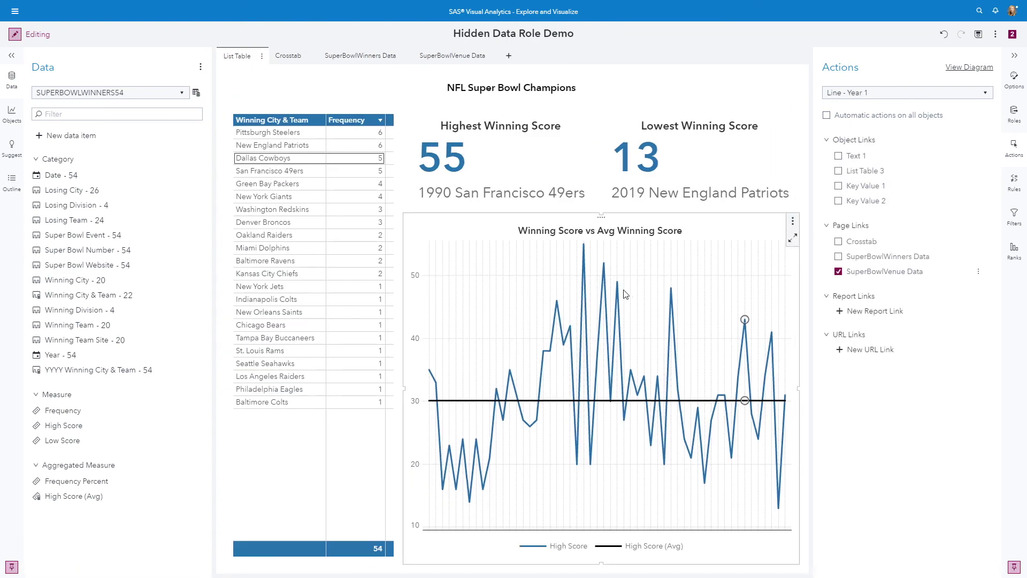
{"action": "double_click", "coordinate": [672, 292]}
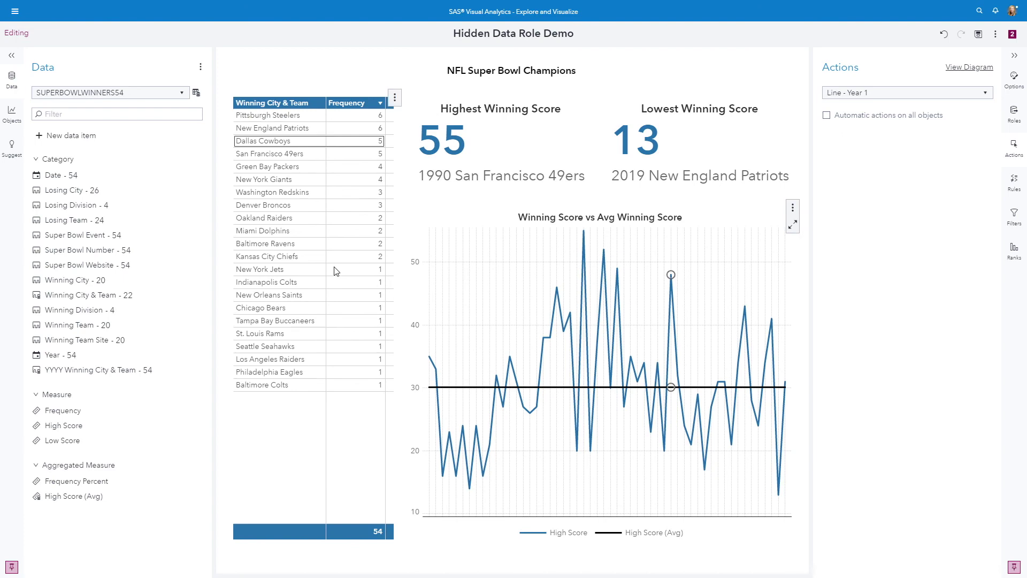